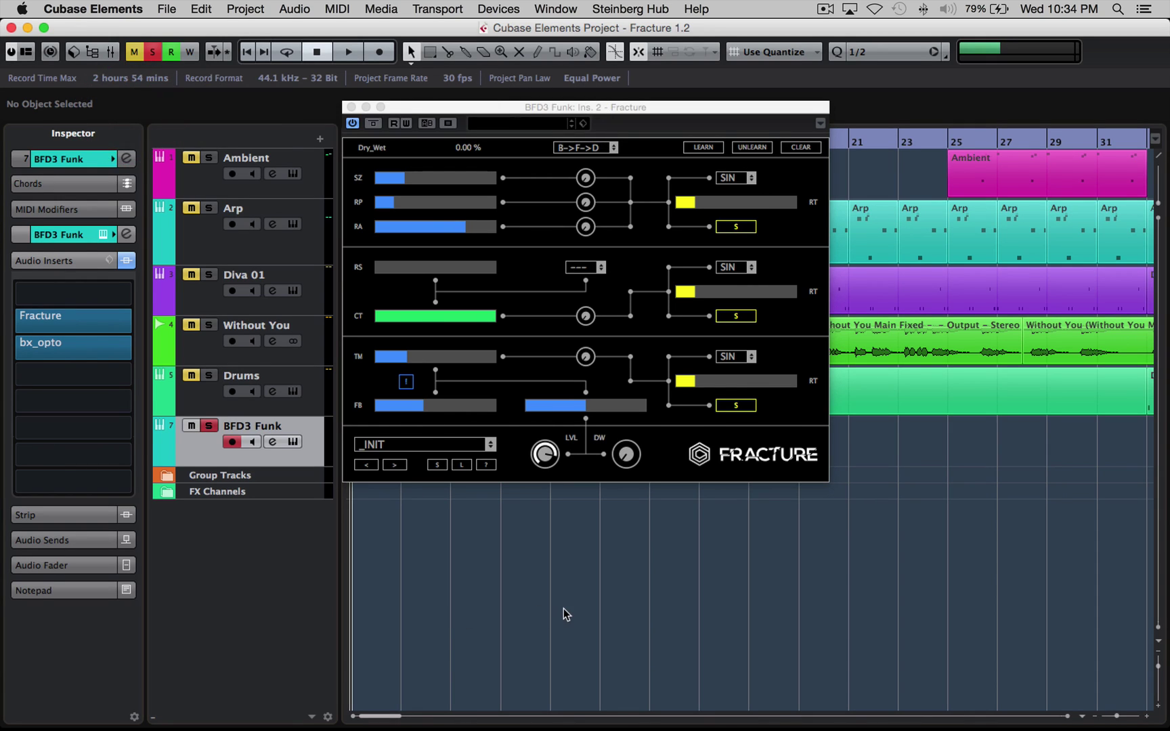
Start playback and set Fracture's dry/wet mix to 100% and its delay mix to 0%.
key("space")
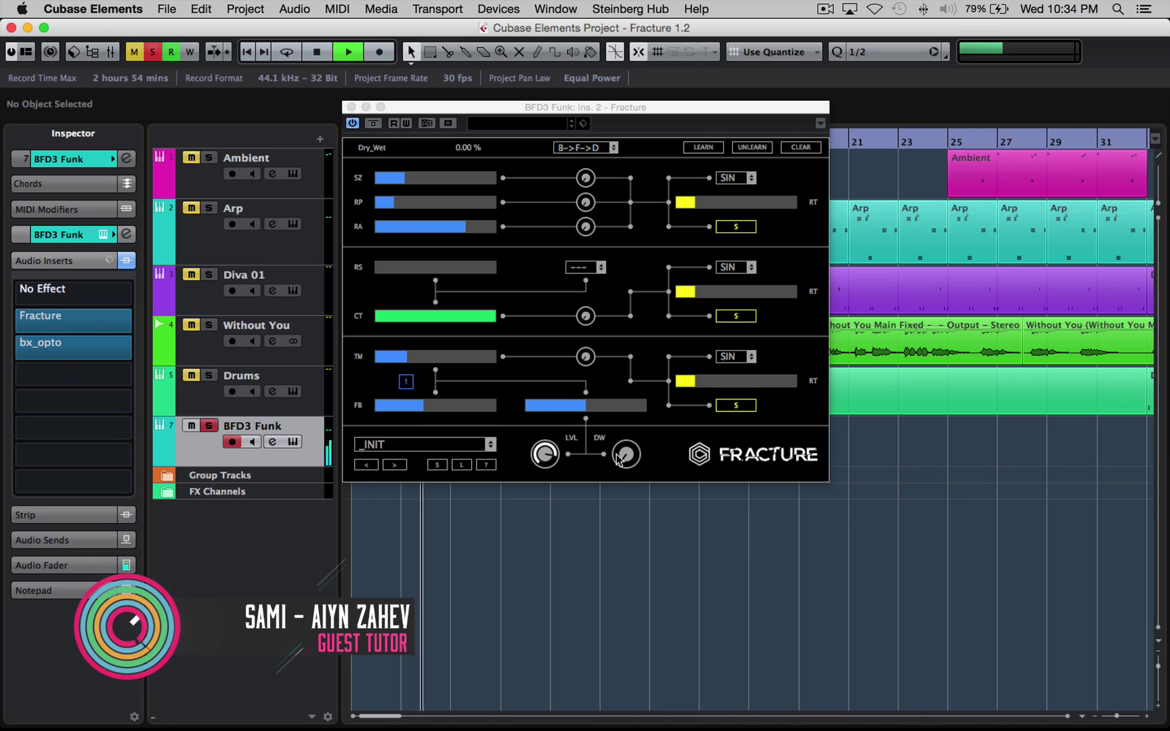
left_click_drag(618, 459, 623, 352)
left_click_drag(624, 456, 627, 338)
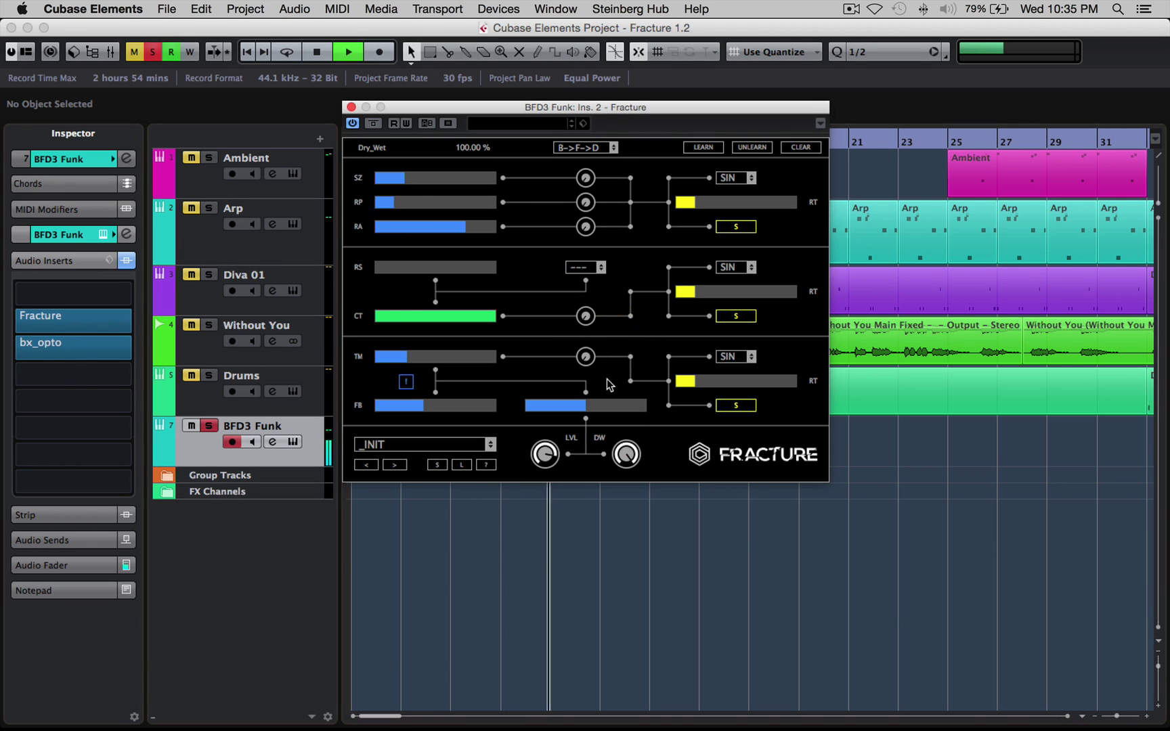
left_click_drag(587, 408, 523, 408)
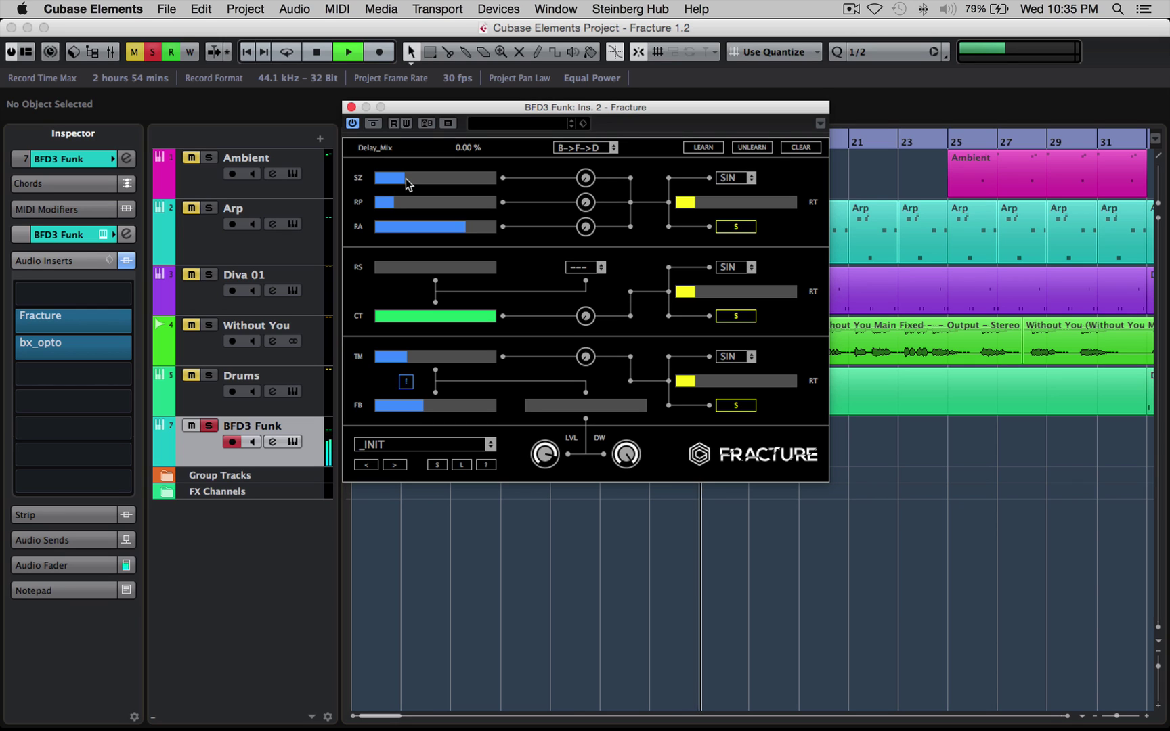
Try a buffer size of 229 ms with 19 repeats, and lower the repeats to 1.
left_click_drag(407, 183, 432, 185)
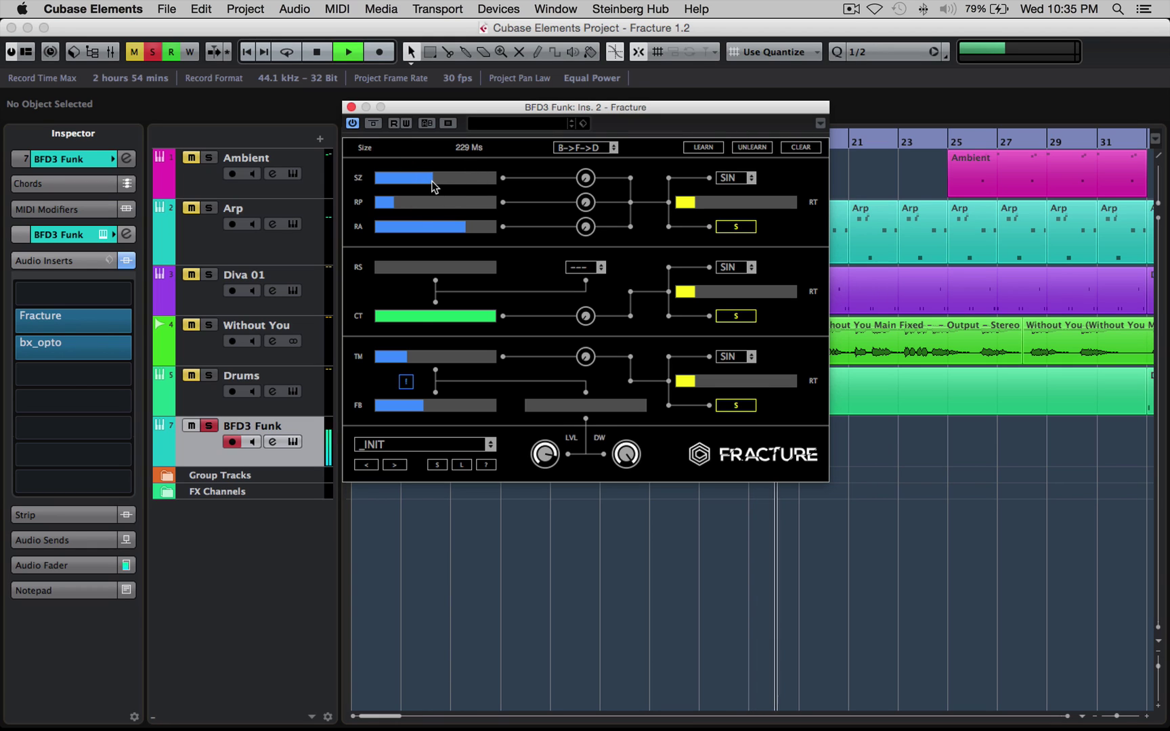
left_click_drag(432, 184, 421, 208)
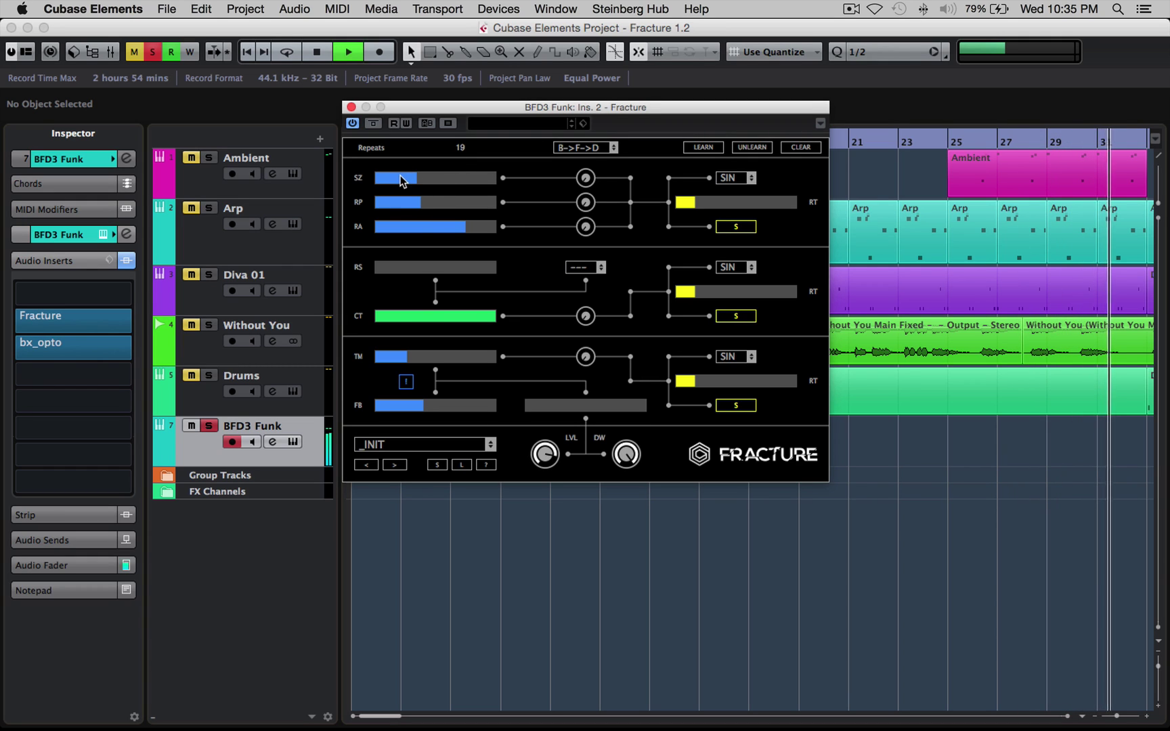
left_click_drag(411, 203, 381, 199)
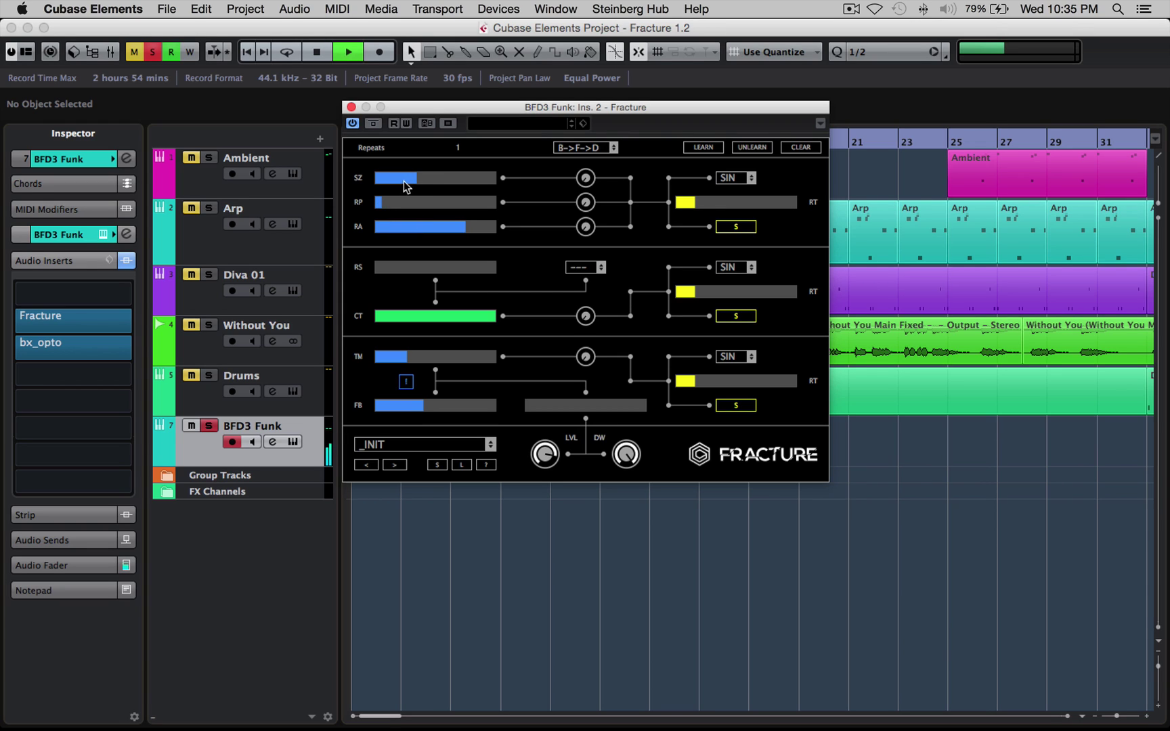
Audition a very short buffer size with 79 repeats and a 488 ms size, finishing with repeats at 1.
left_click_drag(415, 180, 455, 206)
mouse_move(381, 180)
left_mouse_down()
mouse_move(401, 185)
mouse_move(385, 184)
left_mouse_up()
left_click_drag(452, 205, 471, 210)
left_click_drag(483, 208, 472, 206)
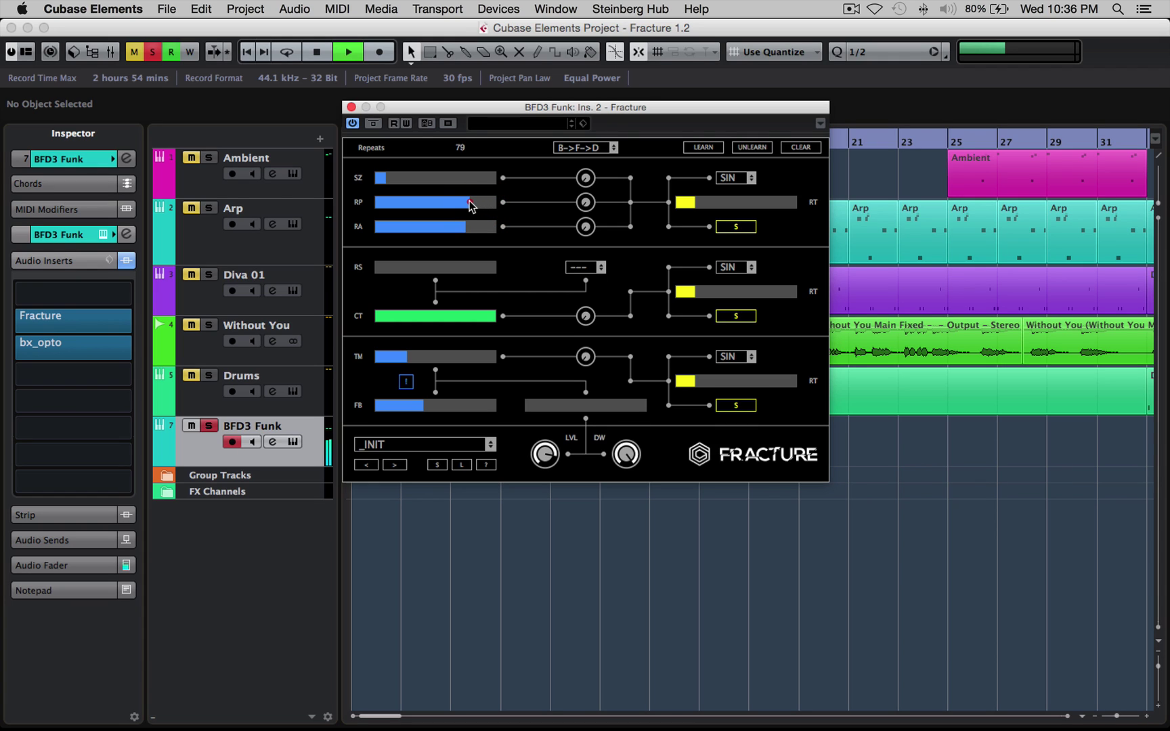
left_click_drag(402, 180, 470, 220)
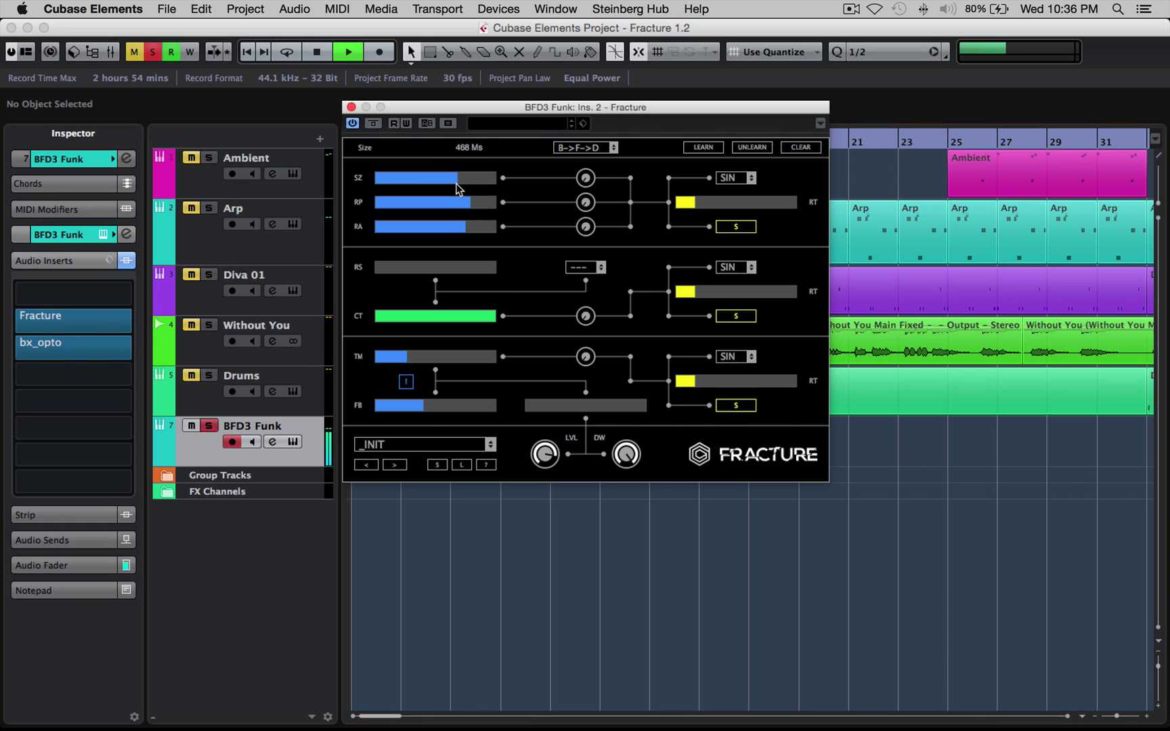
left_click_drag(464, 182, 343, 197)
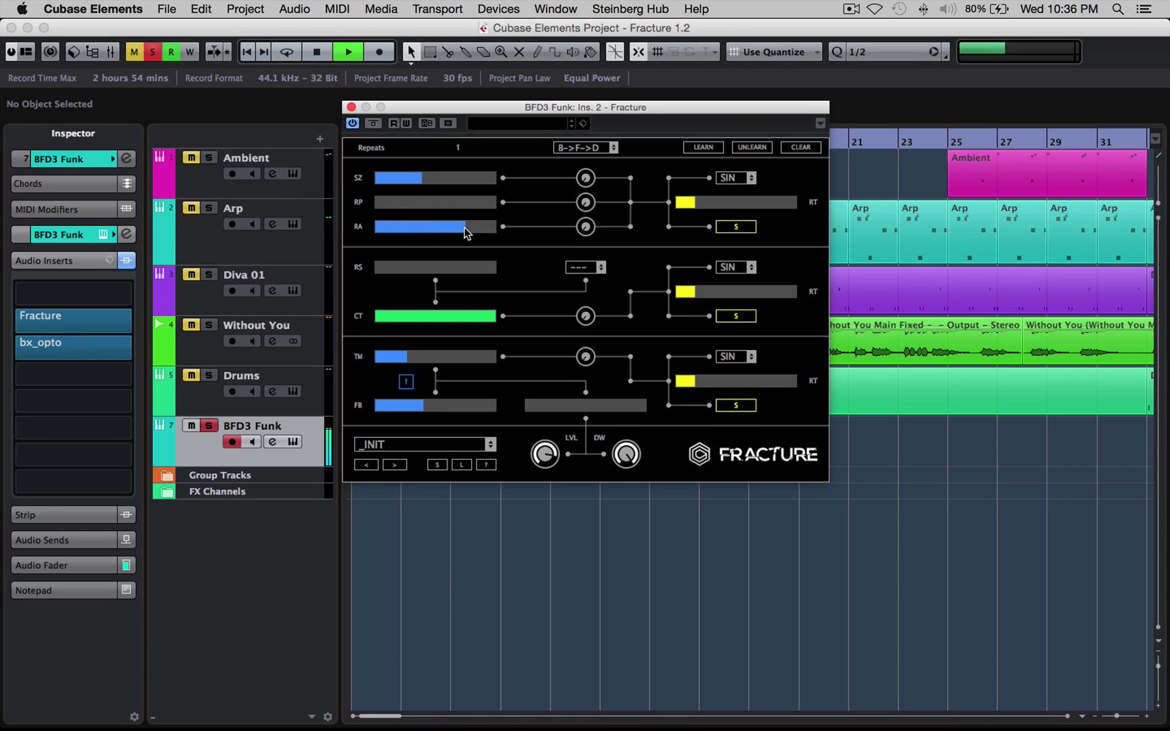
Sweep the buffer ratio across its range to -2.00 and return it to 1.00.
left_click_drag(468, 232, 497, 231)
left_click_drag(493, 229, 488, 231)
left_click_drag(458, 226, 452, 223)
left_click_drag(449, 223, 433, 228)
left_click_drag(408, 222, 405, 222)
left_click_drag(402, 226, 362, 229)
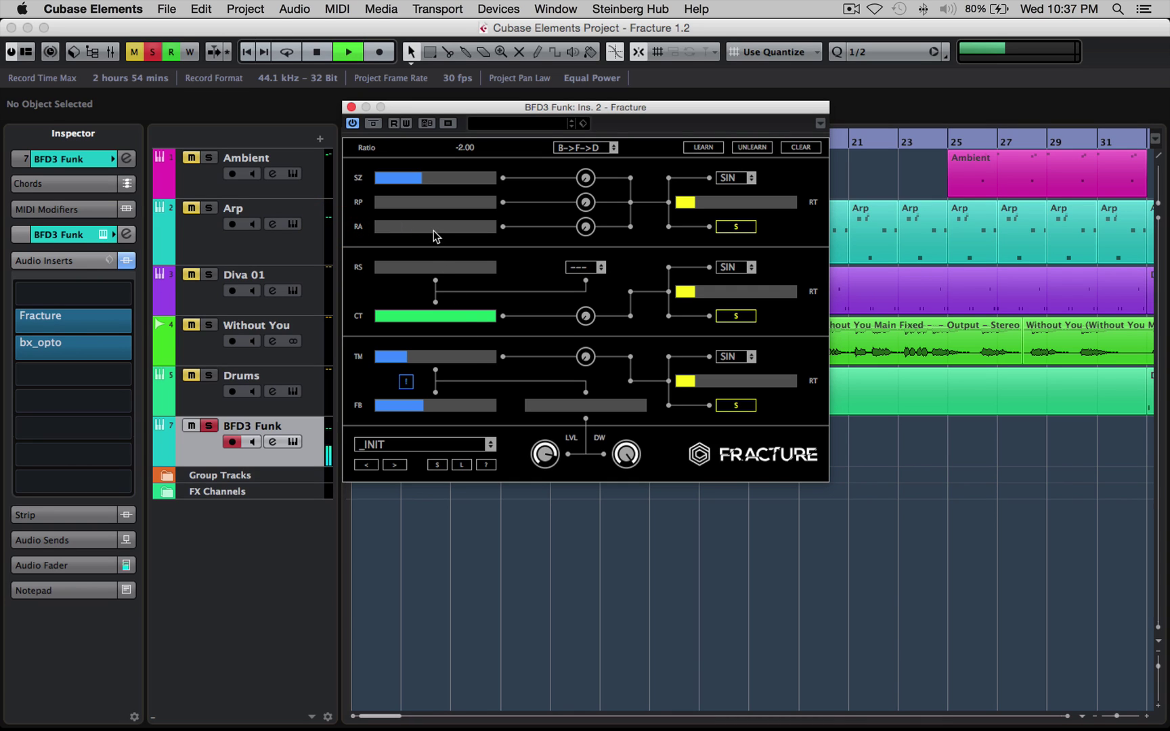
left_click_drag(446, 230, 465, 252)
Try modulating the buffer ratio with the sine LFO at 100% depth, and reduce the depth to 68.60%.
left_click(736, 177)
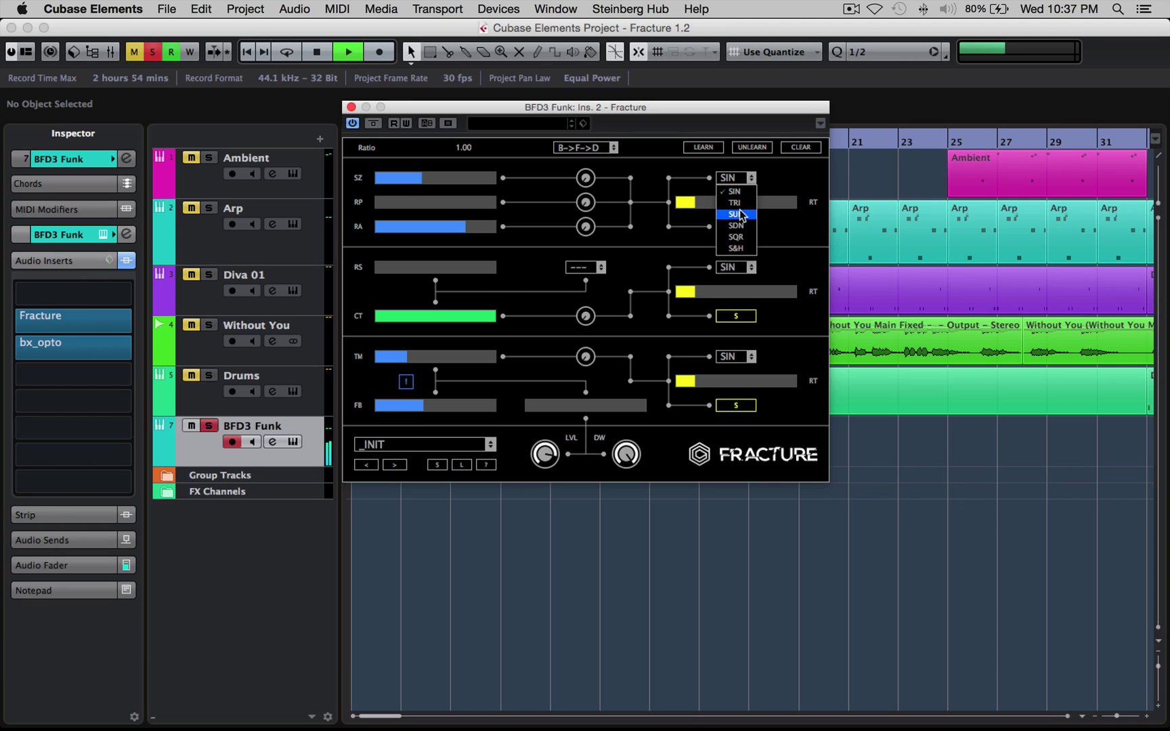
left_click(640, 216)
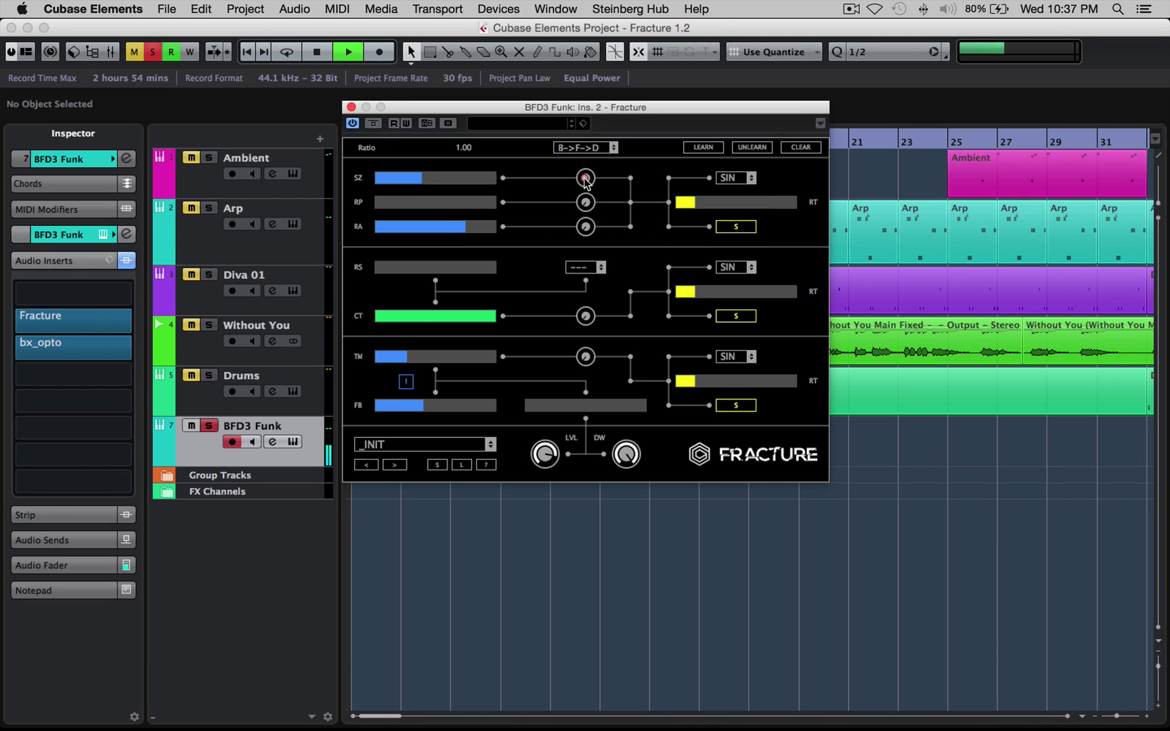
left_click_drag(587, 227, 598, 134)
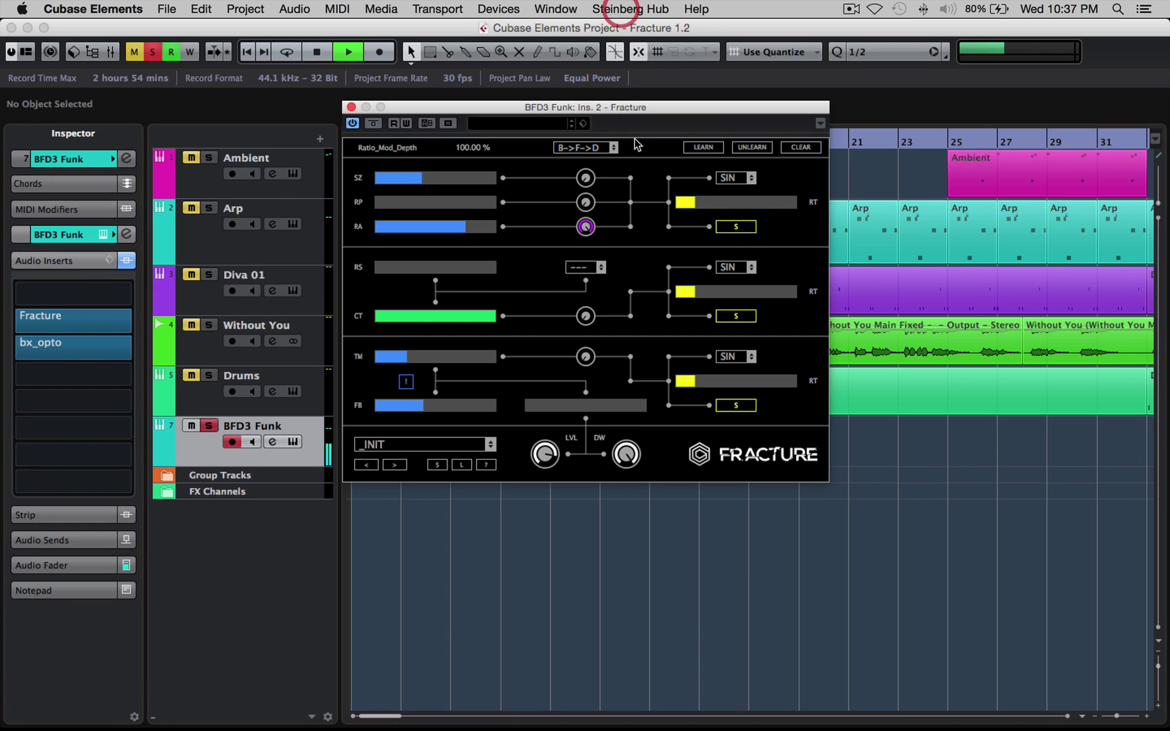
left_click(730, 179)
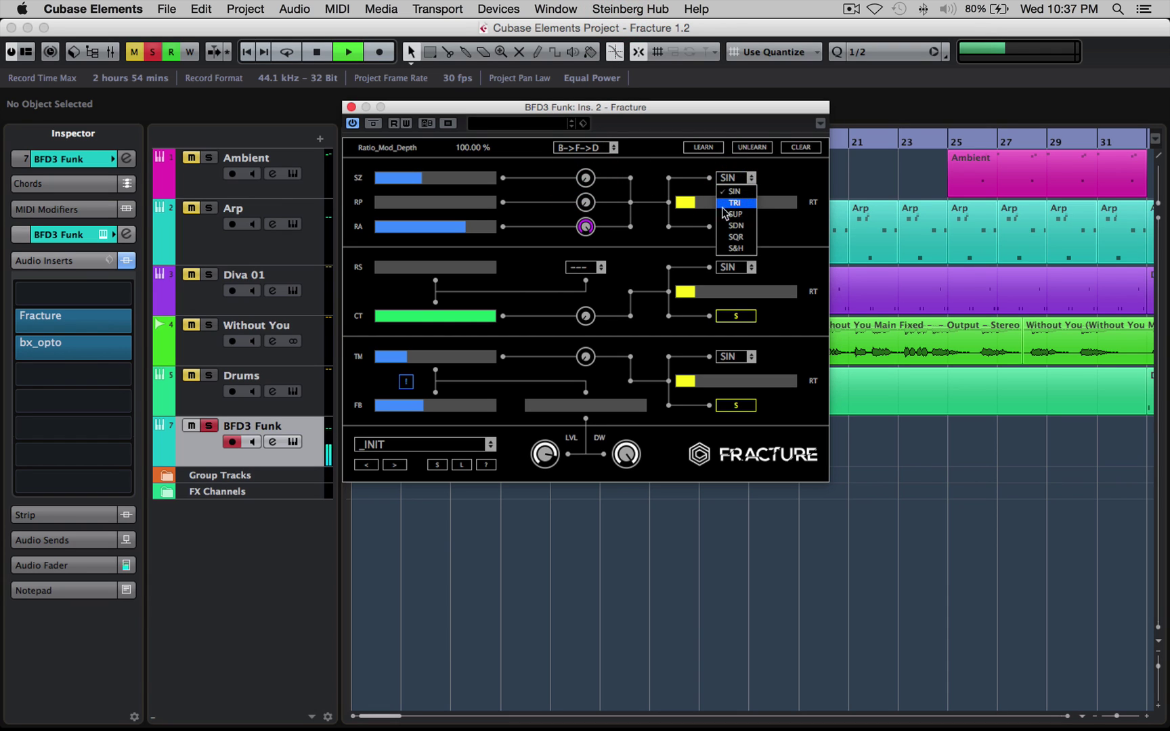
left_click(645, 229)
mouse_move(585, 227)
left_mouse_down()
mouse_move(585, 304)
mouse_move(586, 241)
left_mouse_up()
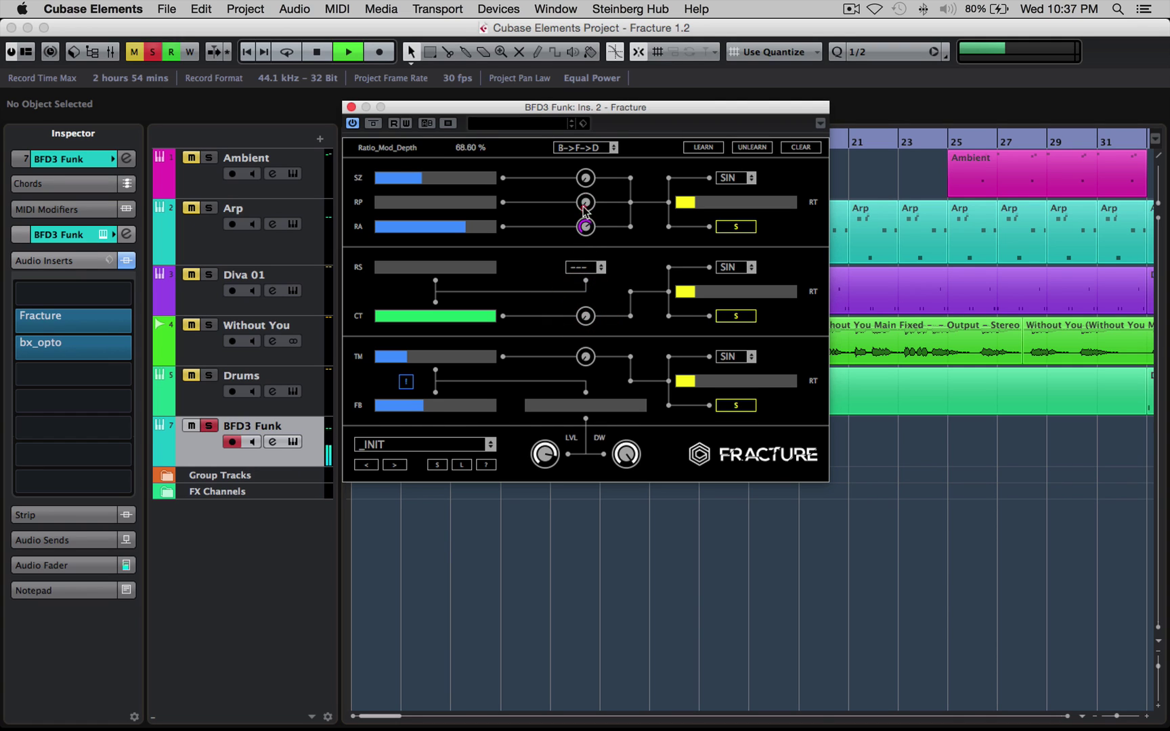
Try a 40 Hz buffer LFO rate with the ratio modulation depth lowered to 15.80%.
left_click_drag(585, 203, 587, 171)
left_click_drag(586, 226, 581, 329)
left_click_drag(694, 200, 798, 207)
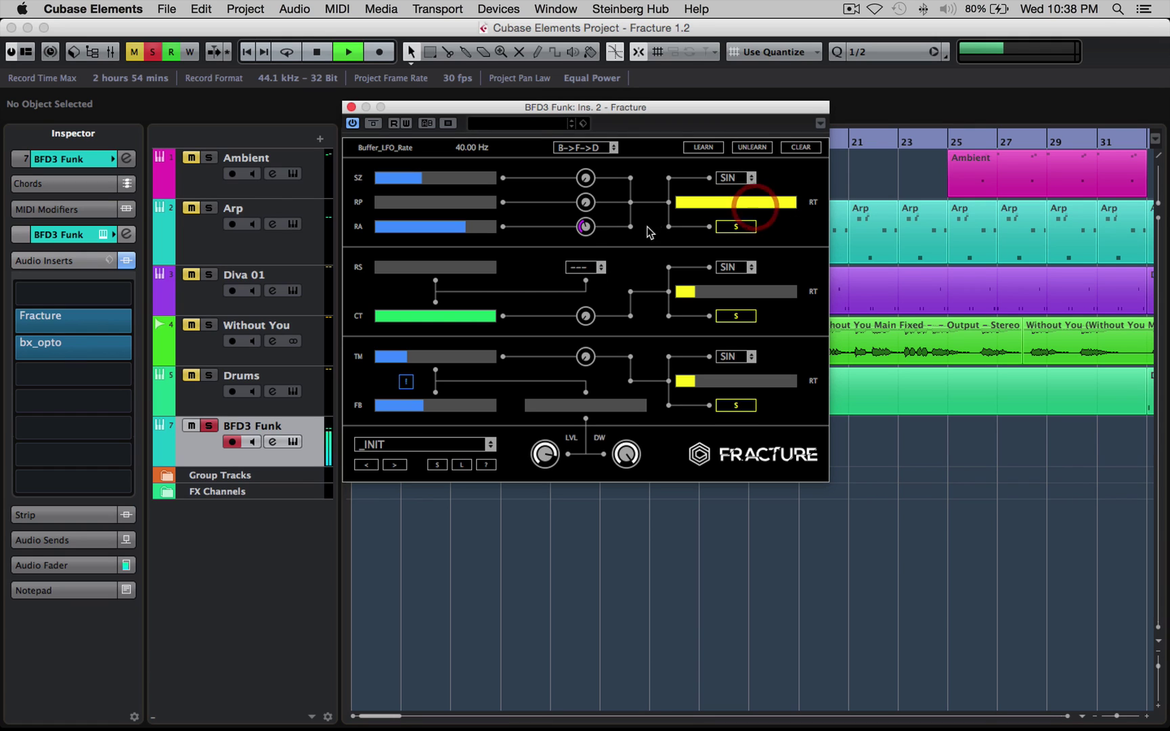
left_click_drag(587, 228, 596, 265)
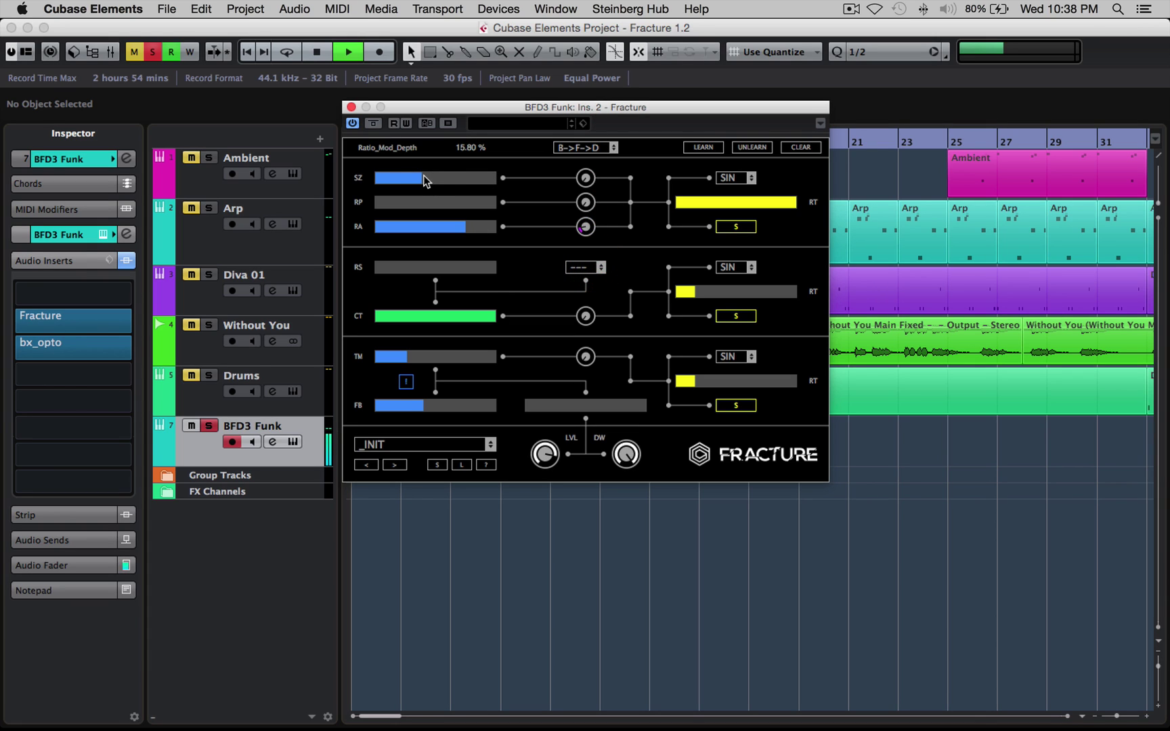
Turn on buffer LFO sync, choose the SDN waveform and set the ratio modulation depth to 100%.
left_click(719, 228)
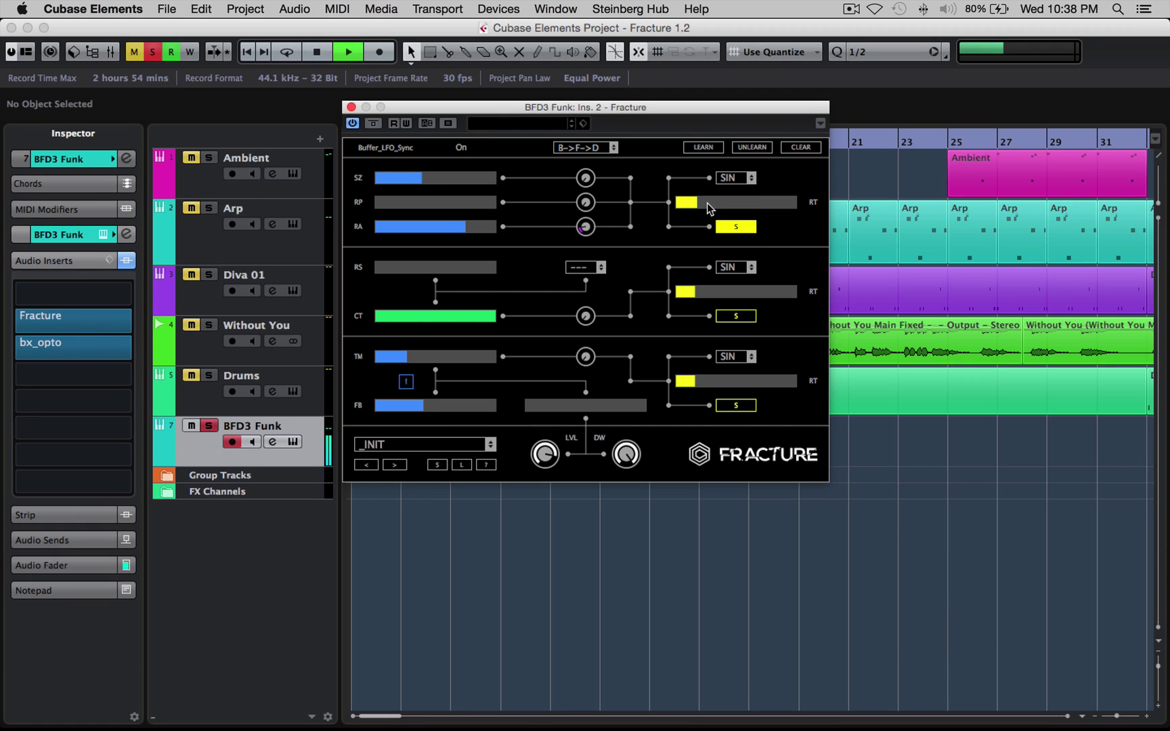
left_click(728, 178)
left_click(730, 190)
left_click_drag(581, 230, 577, 46)
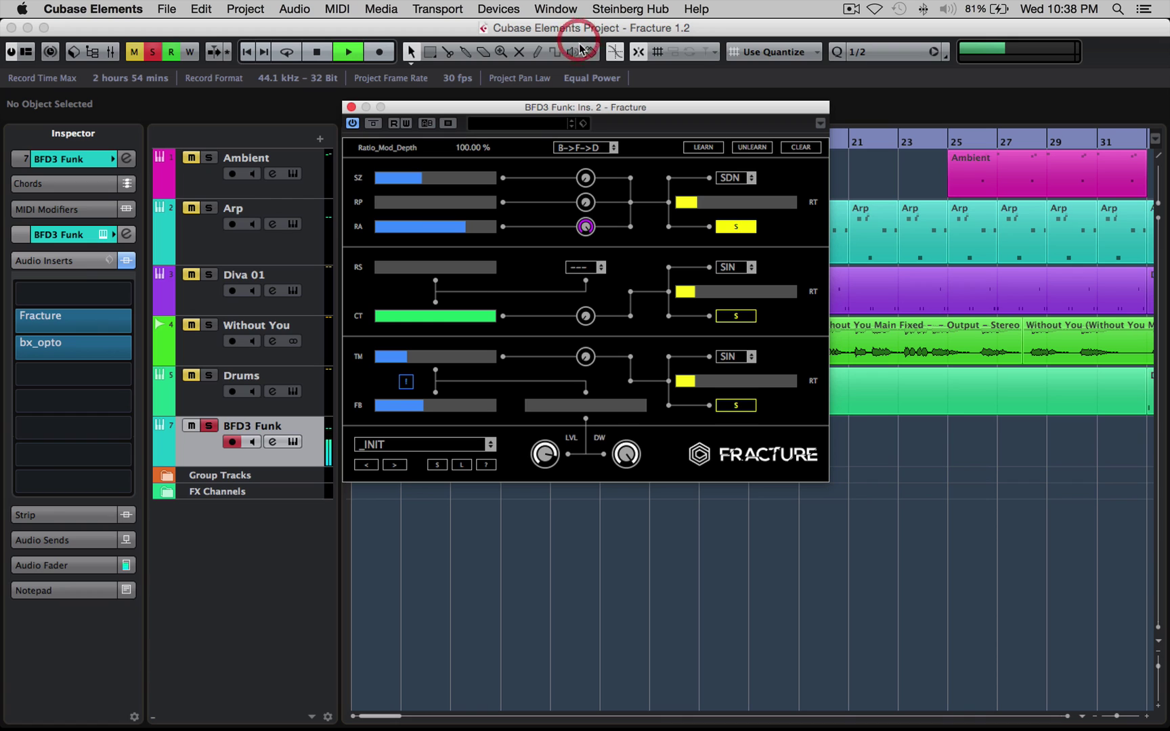
Try 40 repeats with a 6 ms buffer size and a faster synced LFO rate, and reduce the repeats to 17.
left_click(438, 200)
left_click(386, 179)
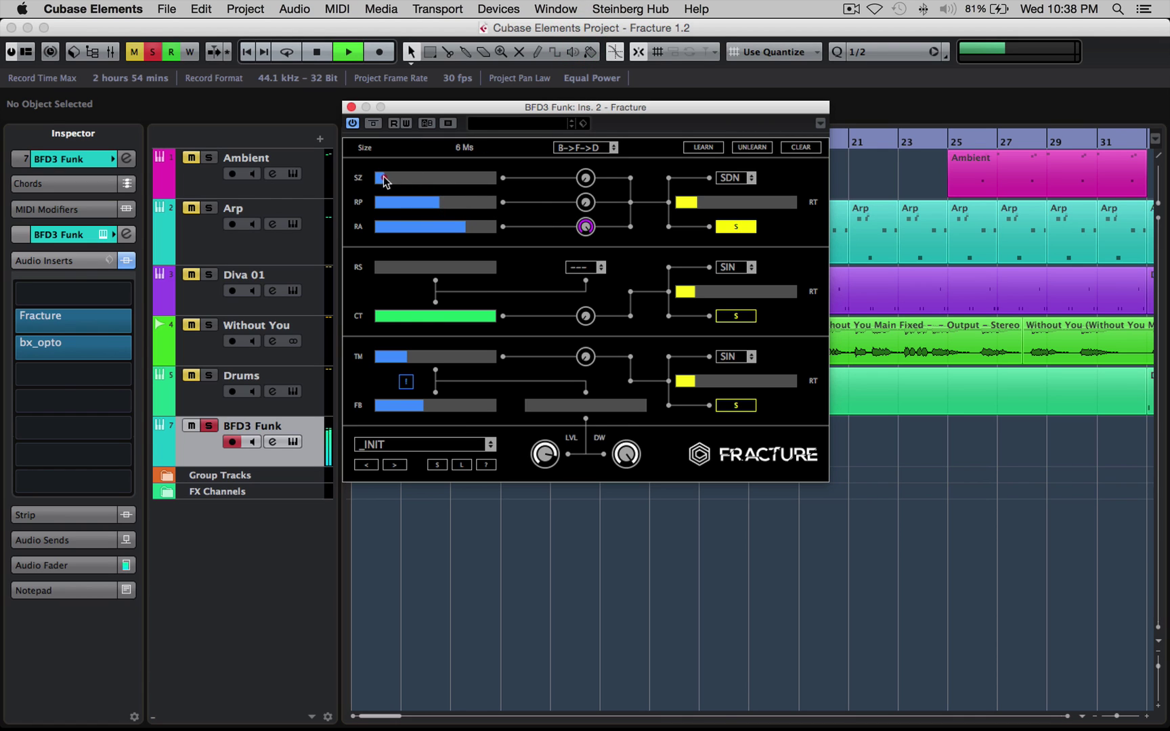
left_click(384, 177)
left_click_drag(701, 209, 766, 212)
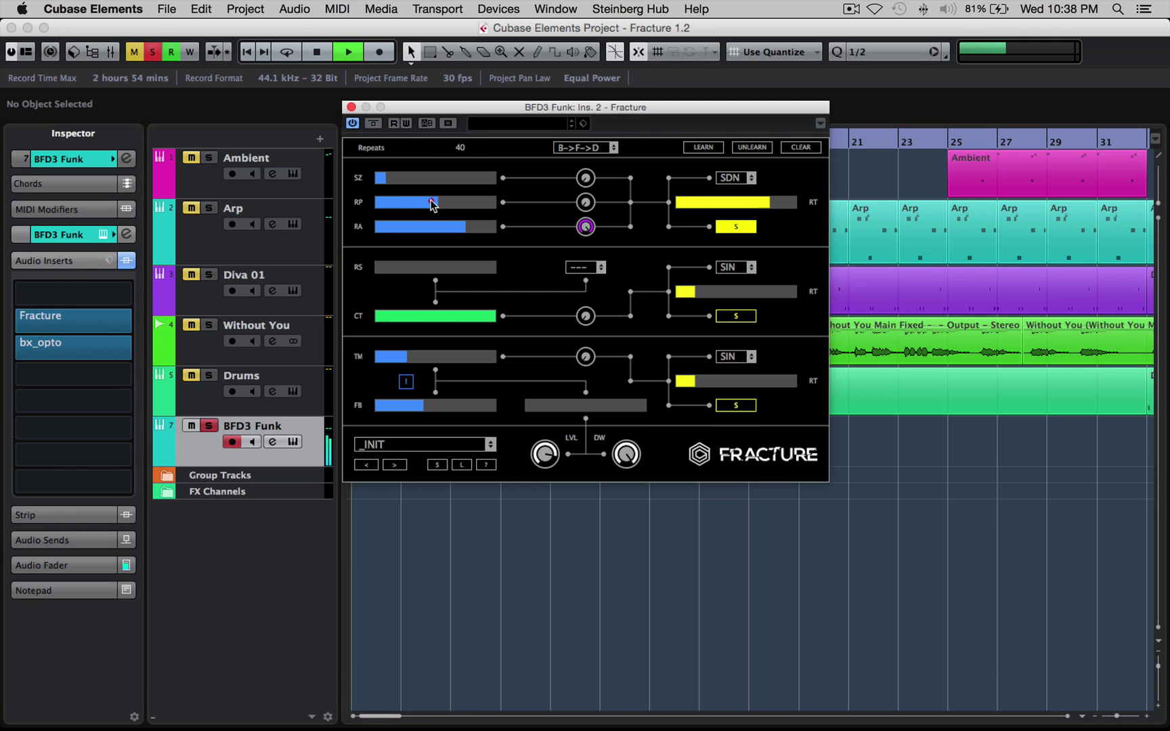
mouse_move(406, 205)
left_mouse_down()
mouse_move(493, 205)
mouse_move(418, 200)
left_mouse_up()
Try the SUP waveform for the buffer LFO with a very short buffer size and 36 repeats.
left_click(739, 177)
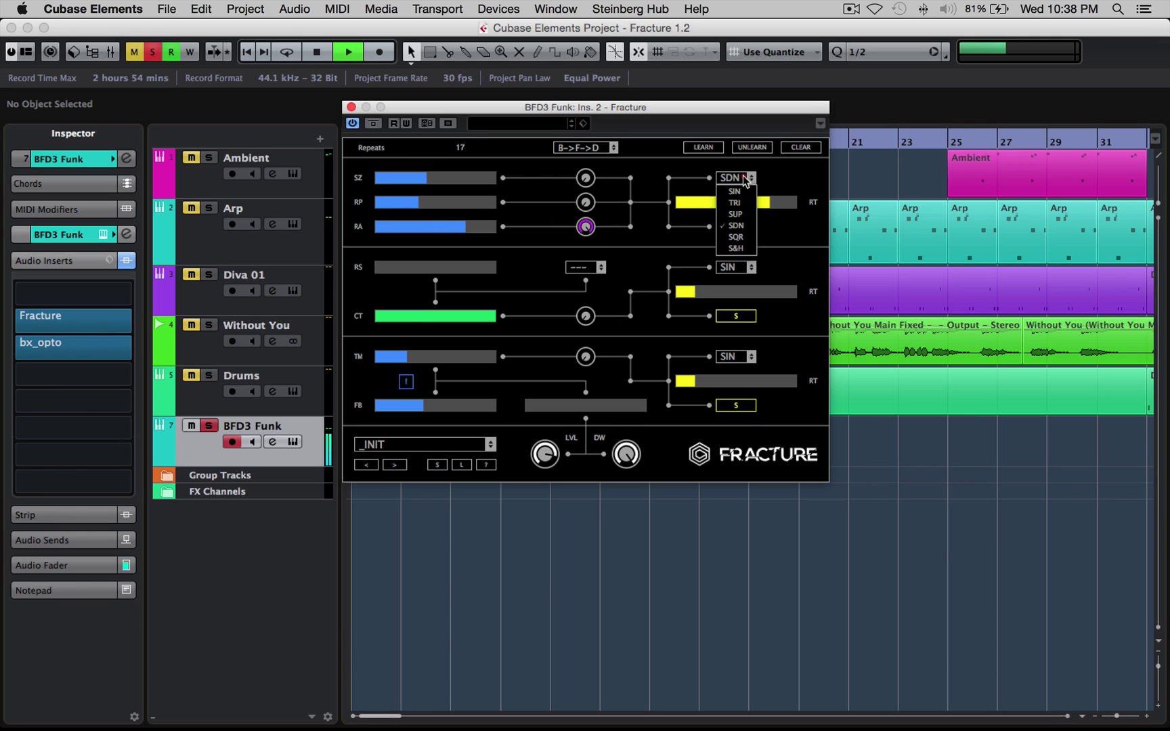
left_click(740, 217)
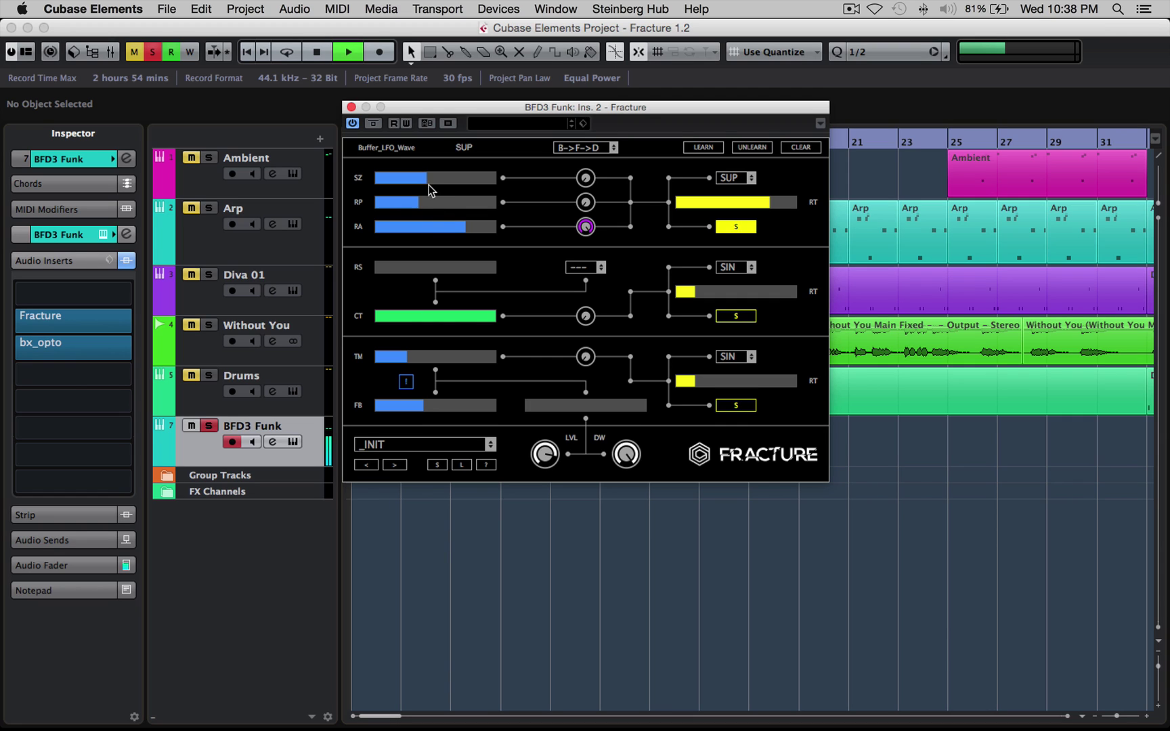
mouse_move(418, 201)
left_mouse_down()
mouse_move(405, 204)
mouse_move(427, 202)
left_mouse_up()
Set the buffer LFO to the SQR waveform at a 1 Bar synced rate, with one repeat and a longer buffer size.
left_click(733, 177)
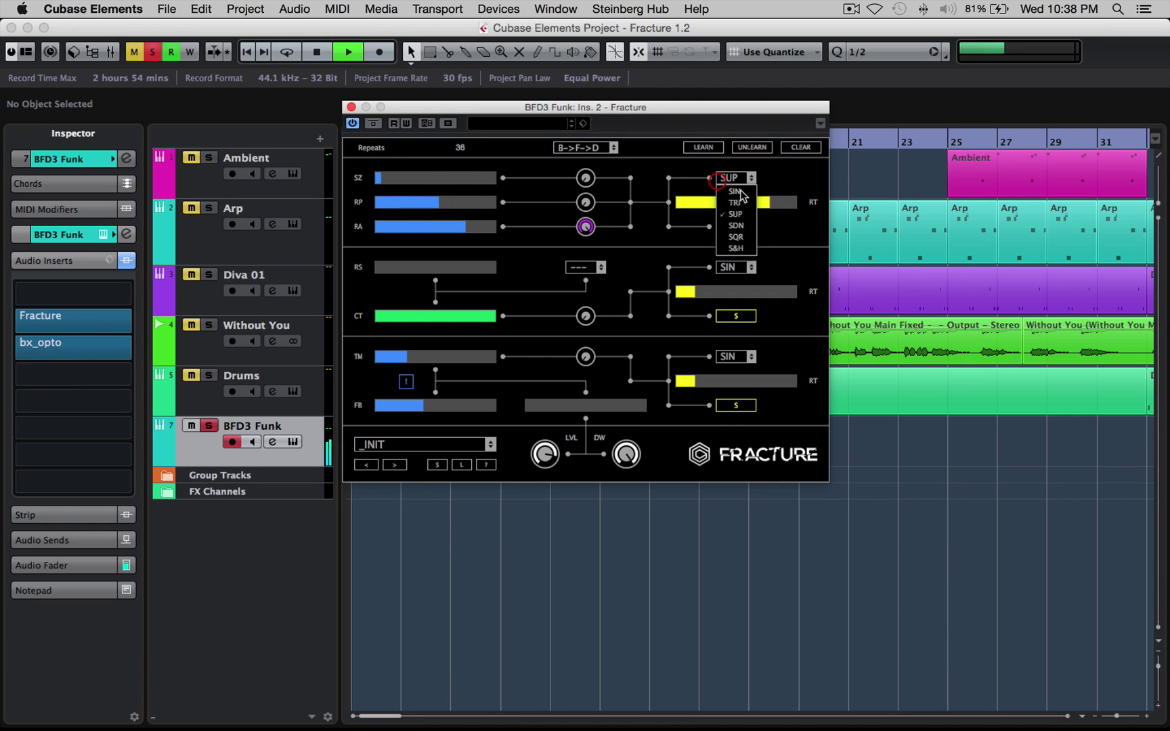
left_click(742, 237)
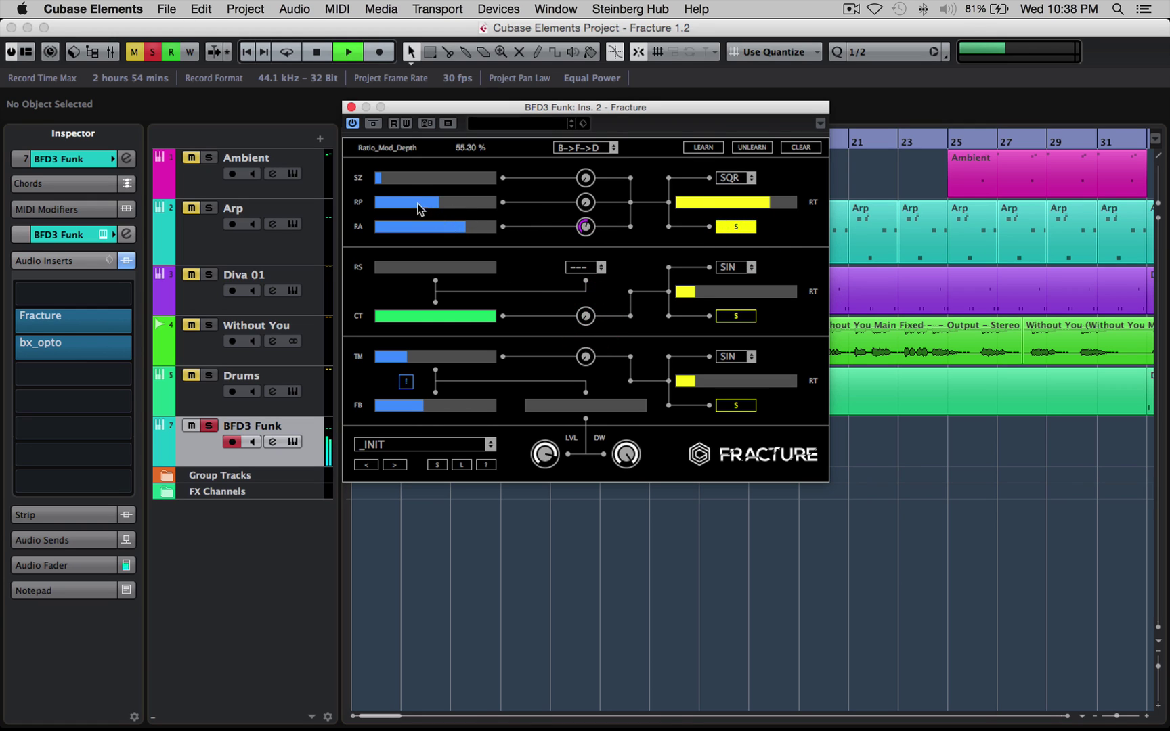
left_click(410, 178)
left_click_drag(413, 201, 380, 203)
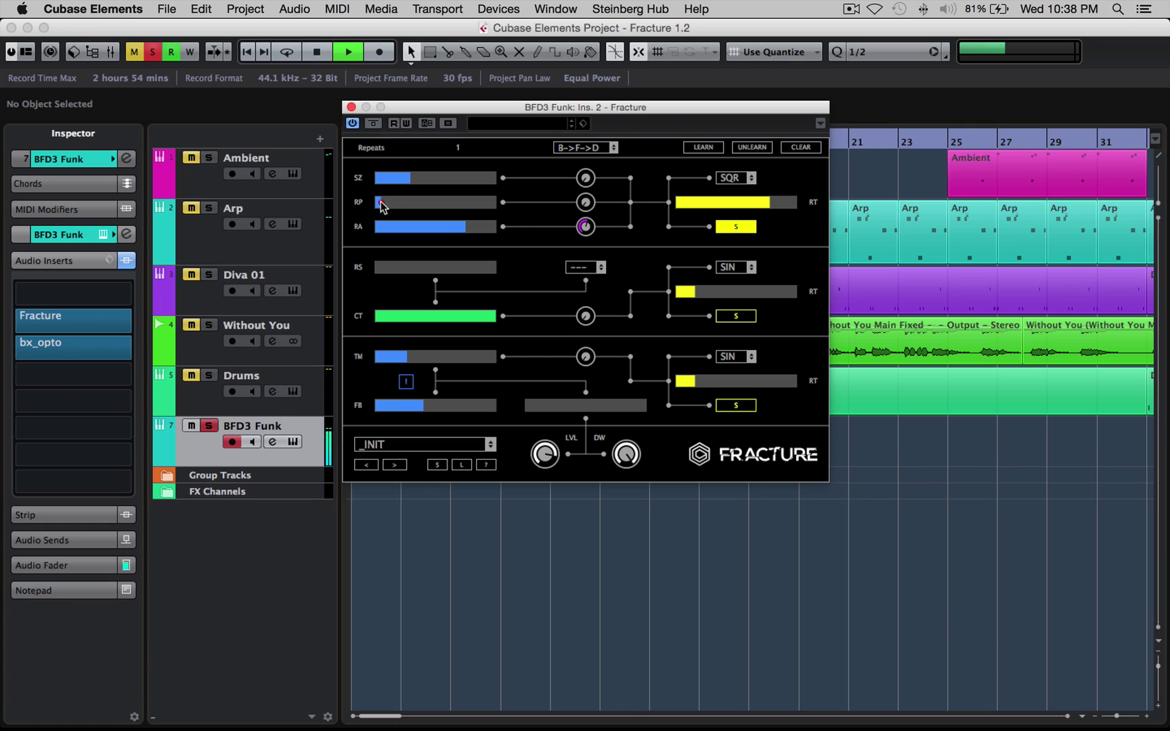
left_click(433, 177)
left_click(697, 204)
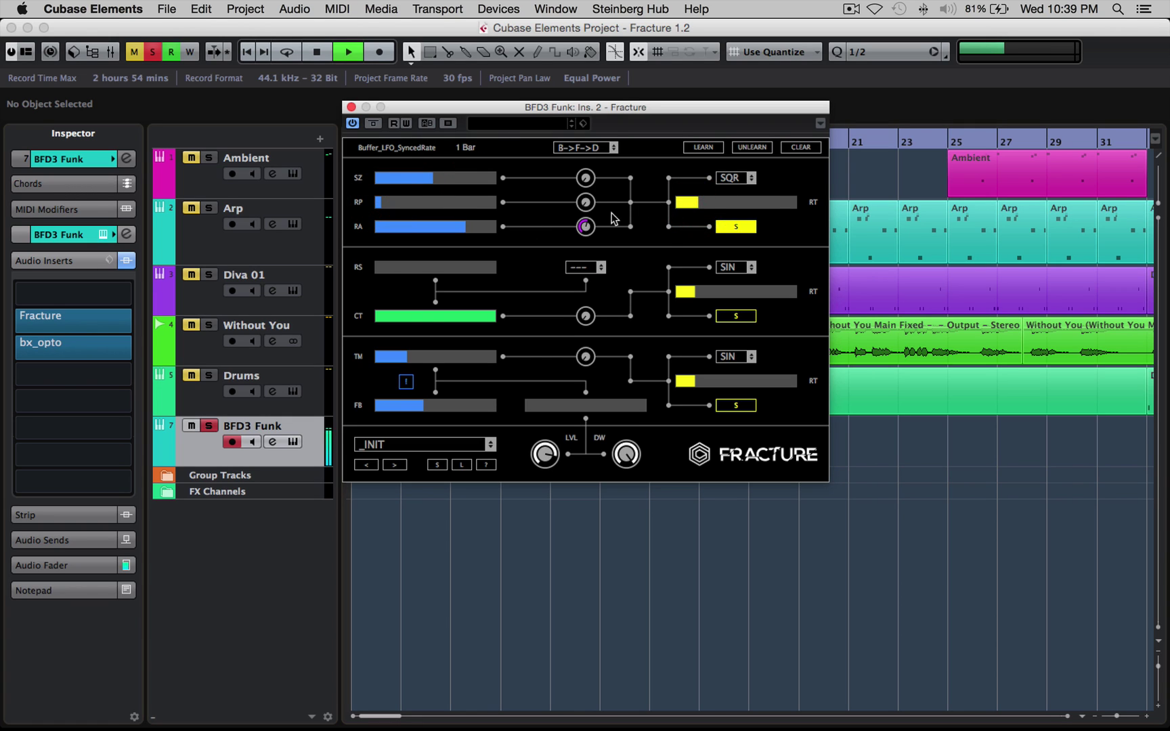
Try the ratio modulation depth at 100%, and modulate size, repeats and ratio together with the ratio depth at 53.60%.
left_click_drag(598, 228, 578, 80)
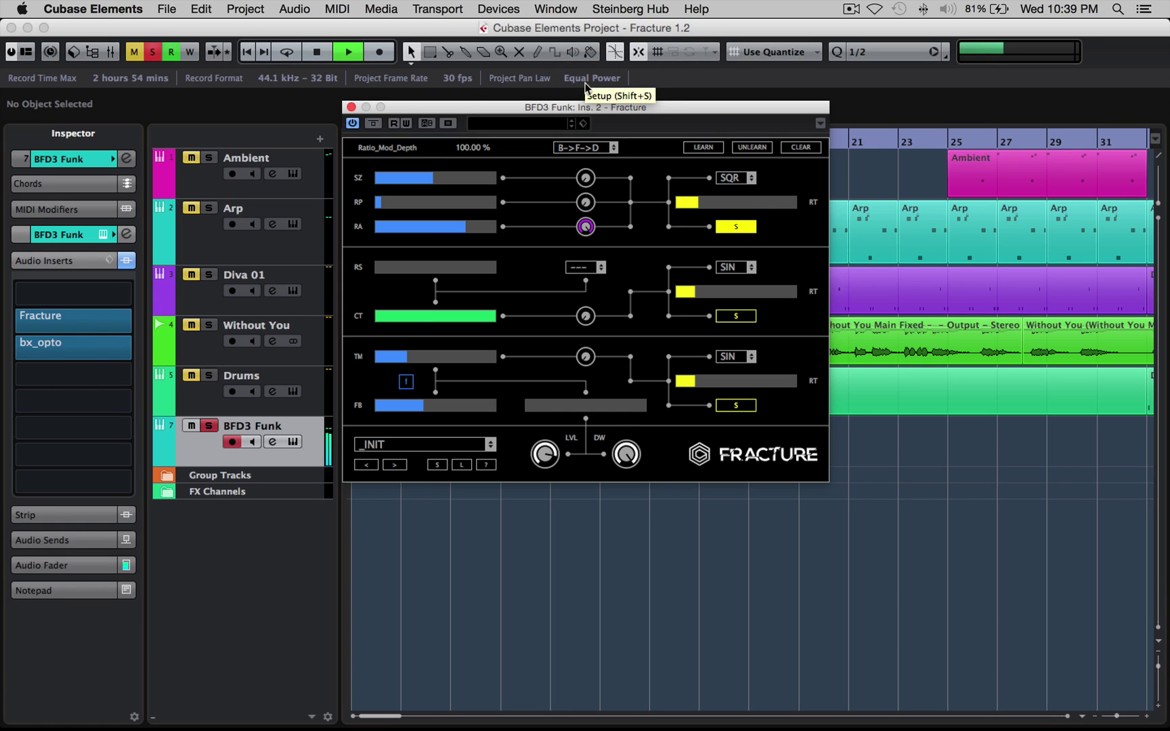
left_click_drag(588, 218, 589, 323)
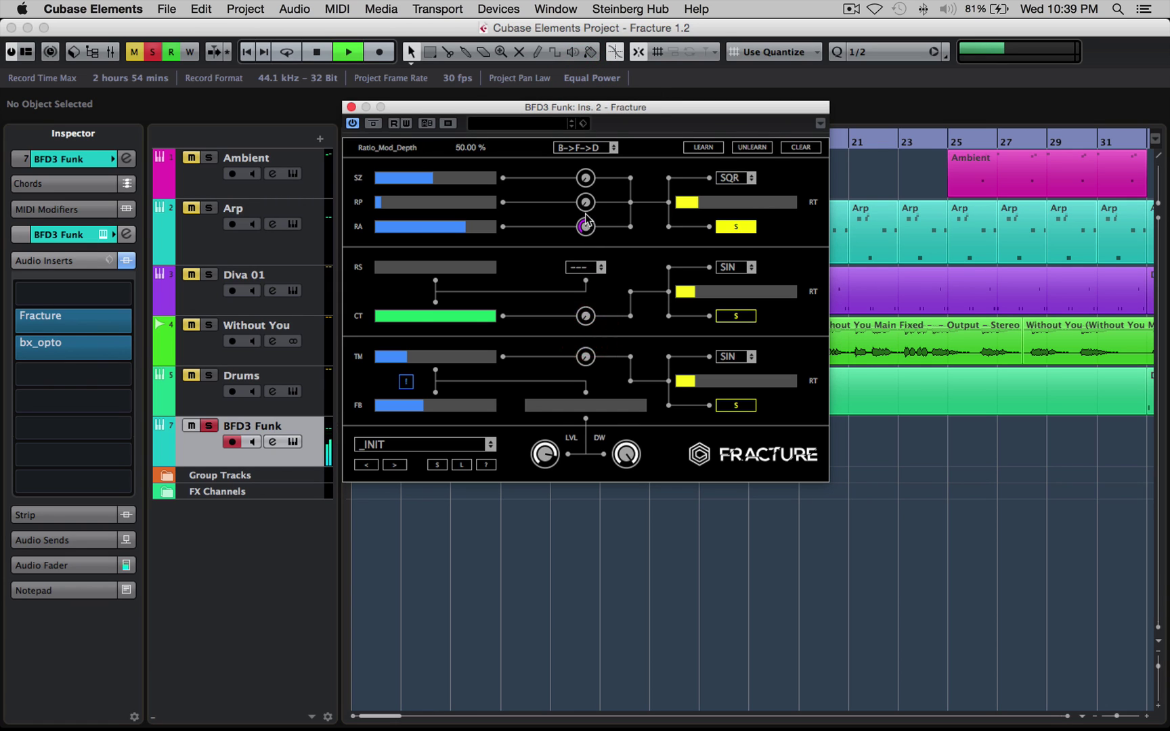
left_click_drag(586, 201, 589, 111)
left_click_drag(585, 177, 589, 40)
left_click_drag(585, 227, 584, 245)
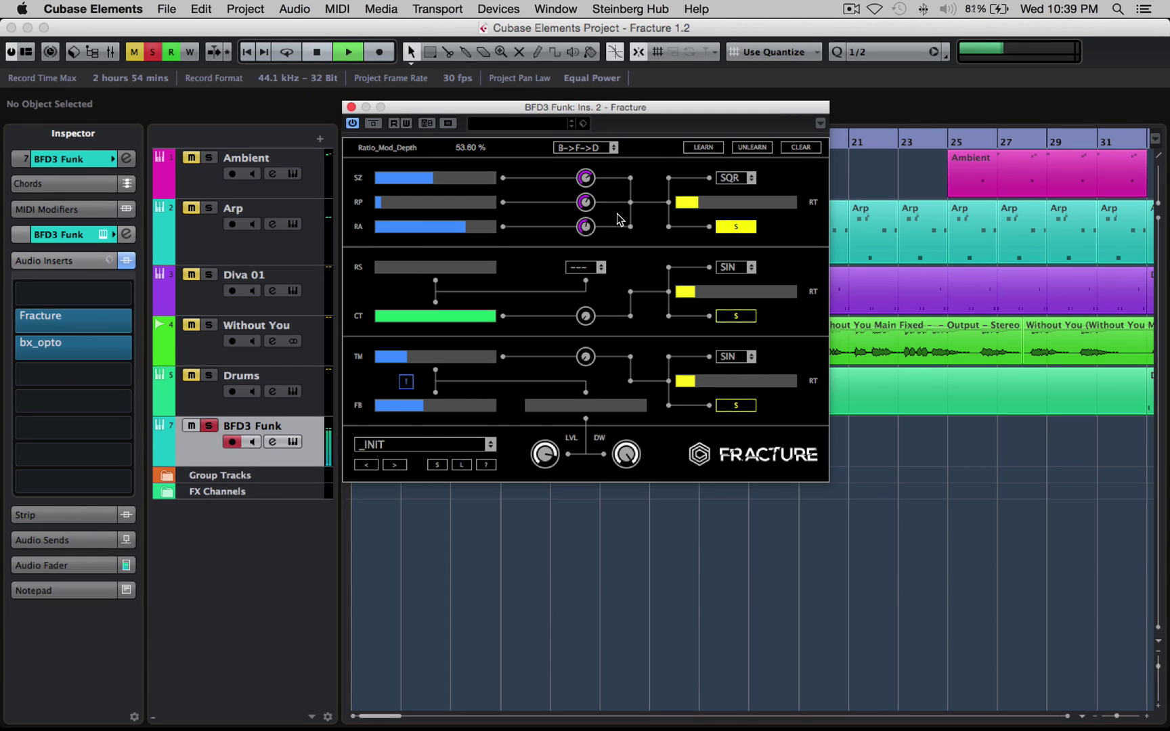
Reset the size, repeats and ratio modulation depths to zero, stop playback and set the repeats to minimum.
left_click_drag(585, 202, 577, 229)
left_click(579, 375)
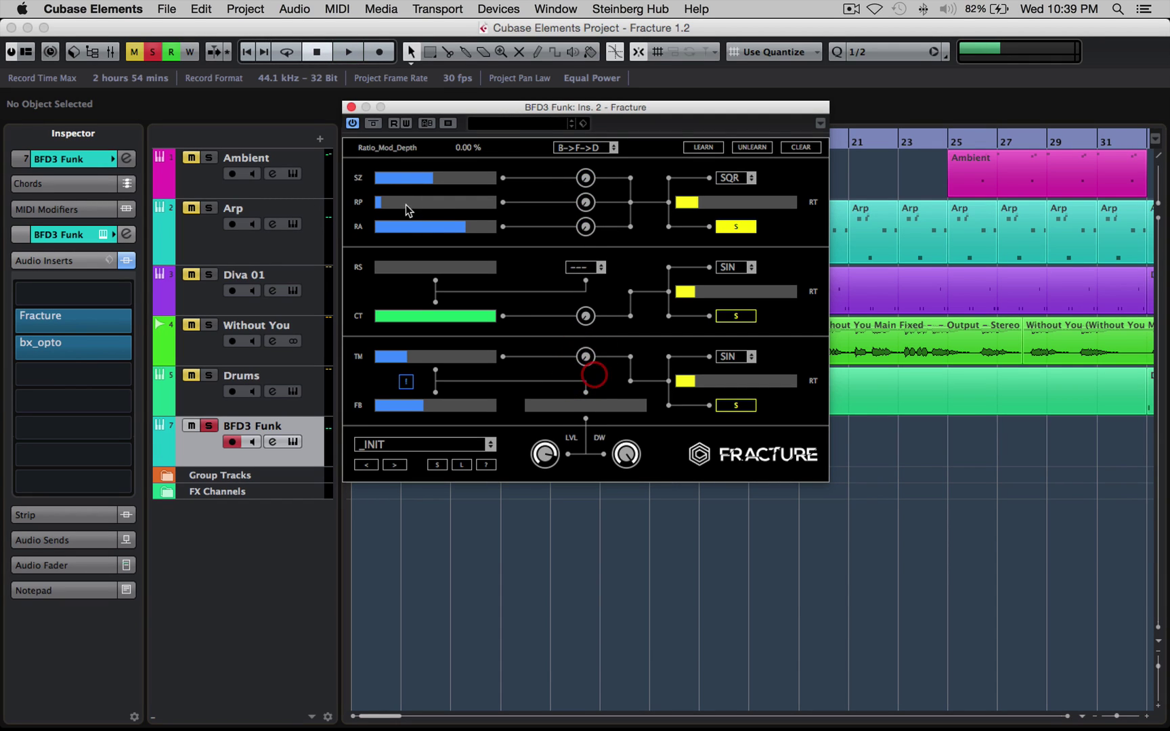
left_click(366, 204)
Resume playback and set the filter type to LPF.
key("space")
left_click(585, 268)
left_click(586, 292)
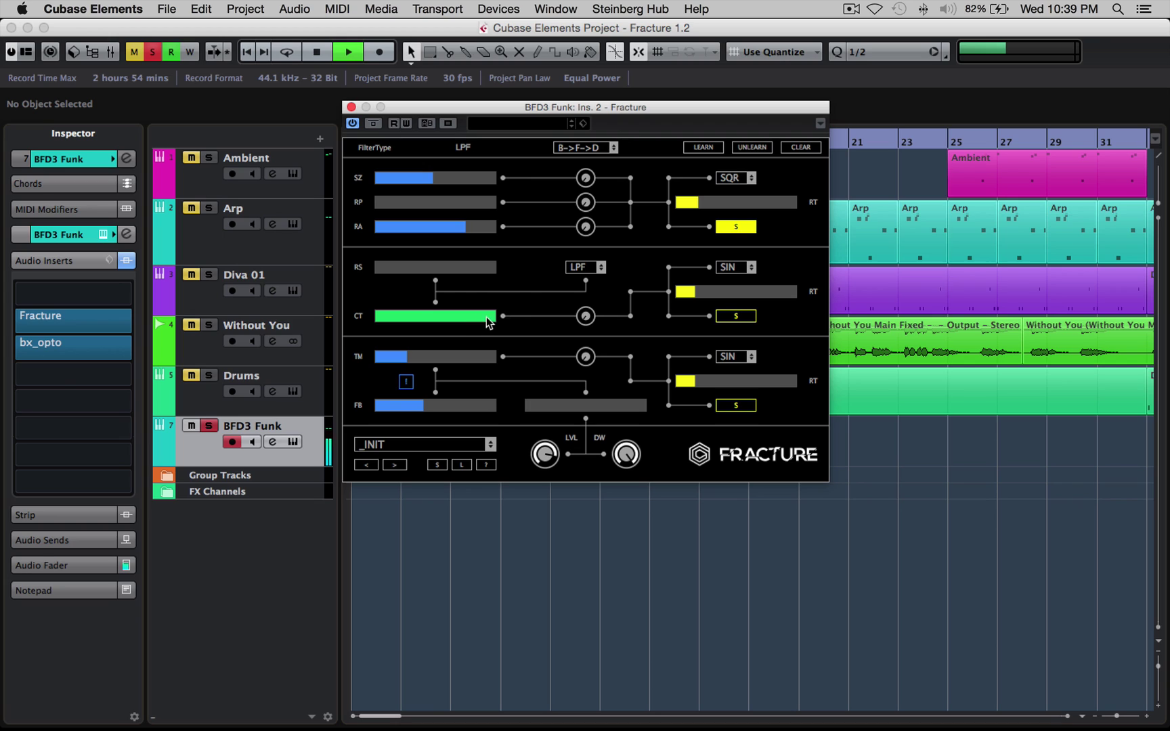
Sweep the filter cutoff, raise the resonance to maximum and set the cutoff to about 8953 Hz.
left_click_drag(486, 317, 409, 317)
left_click_drag(384, 271, 494, 274)
left_click_drag(440, 317, 482, 318)
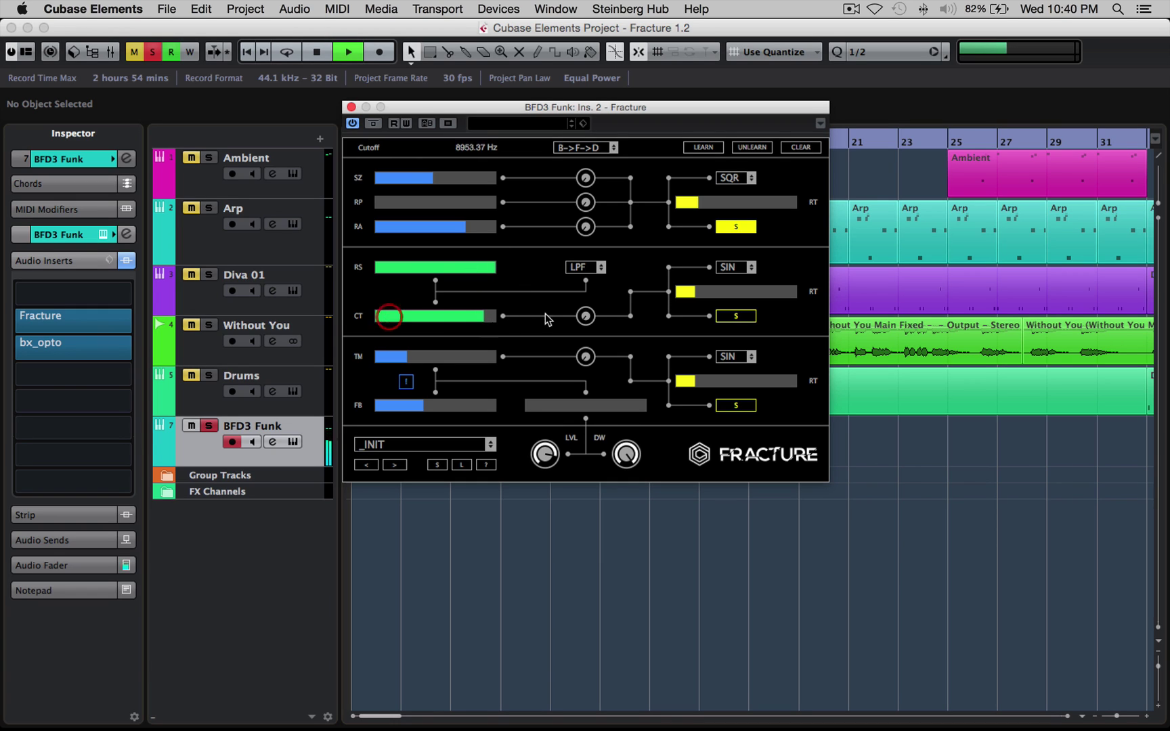
Set the cutoff modulation depth to 76.50% and the filter LFO rate to 0.37 Hz.
left_click_drag(585, 315, 603, 225)
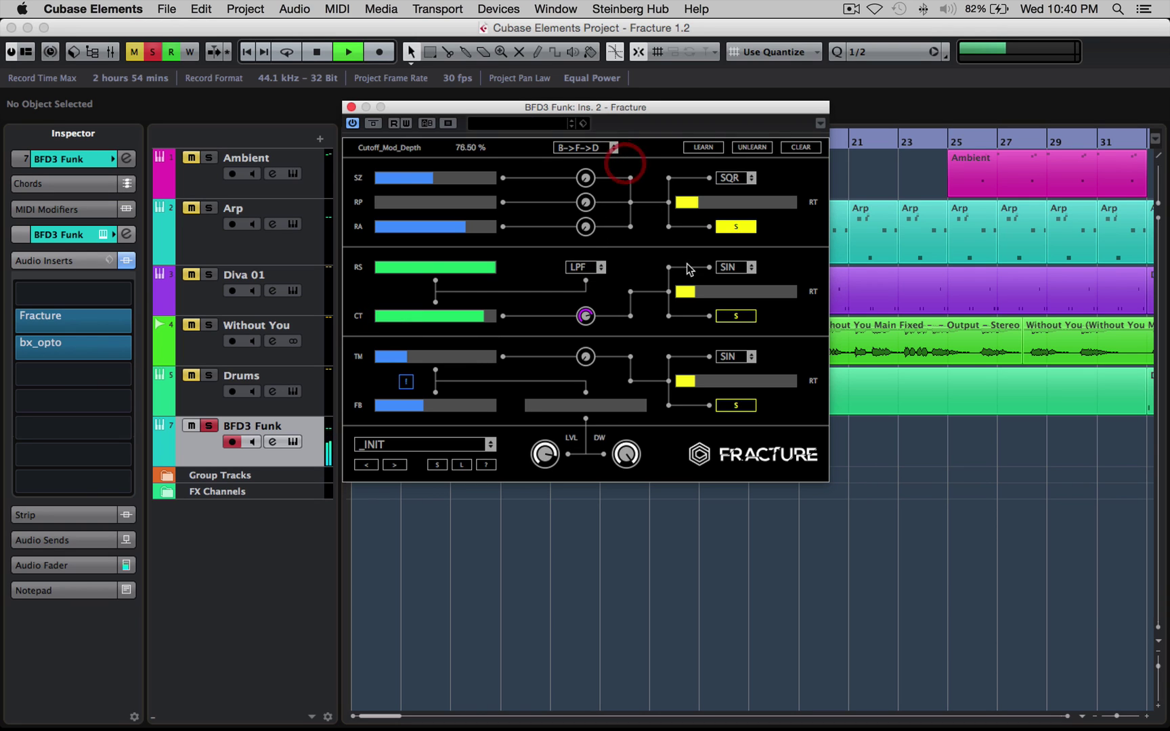
left_click_drag(690, 291, 618, 277)
Set the filter type to HPF and vary the filter's cutoff and resonance.
left_click(583, 266)
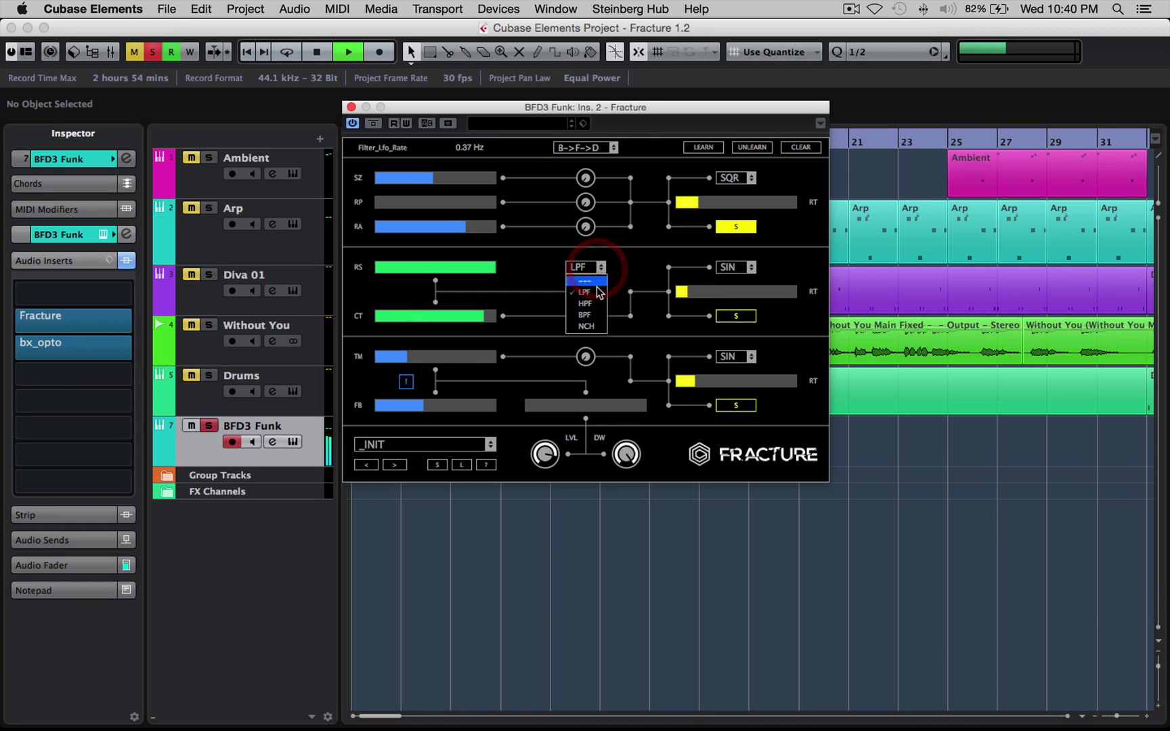
left_click(594, 290)
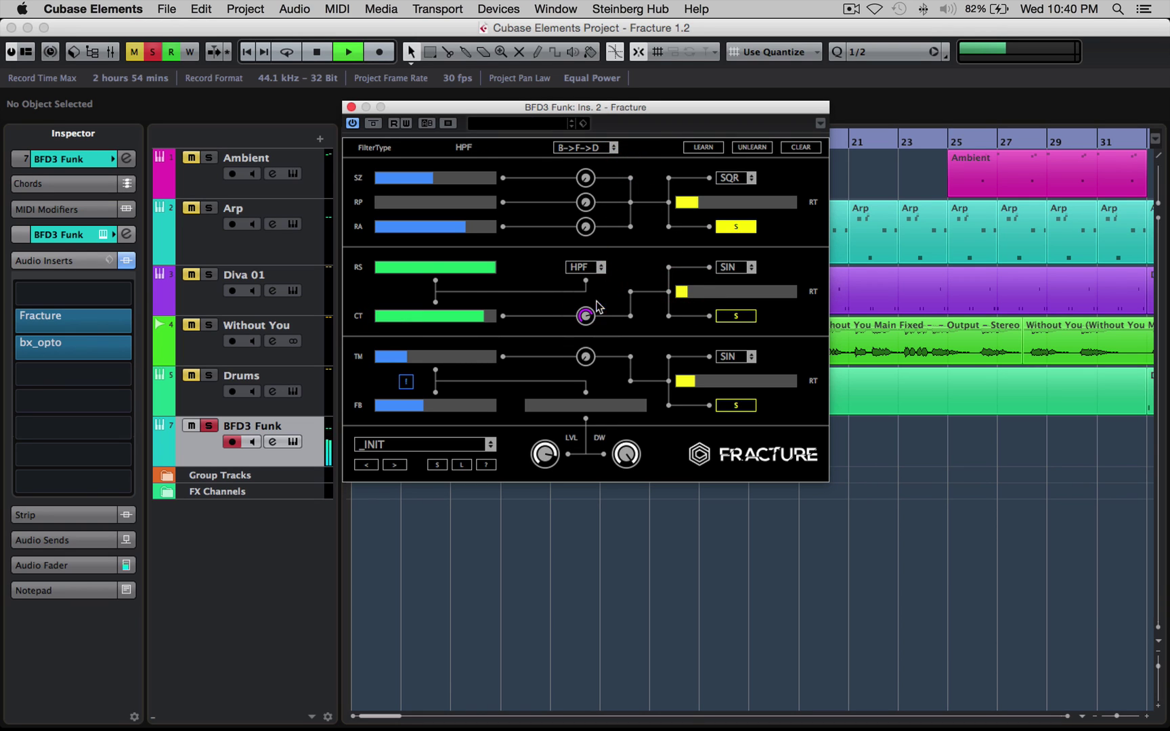
left_click(446, 321)
left_click(434, 267)
Raise the filter cutoff to maximum and bring the resonance and the cutoff modulation depth down to zero.
left_click_drag(448, 317, 493, 317)
left_click_drag(419, 267, 369, 269)
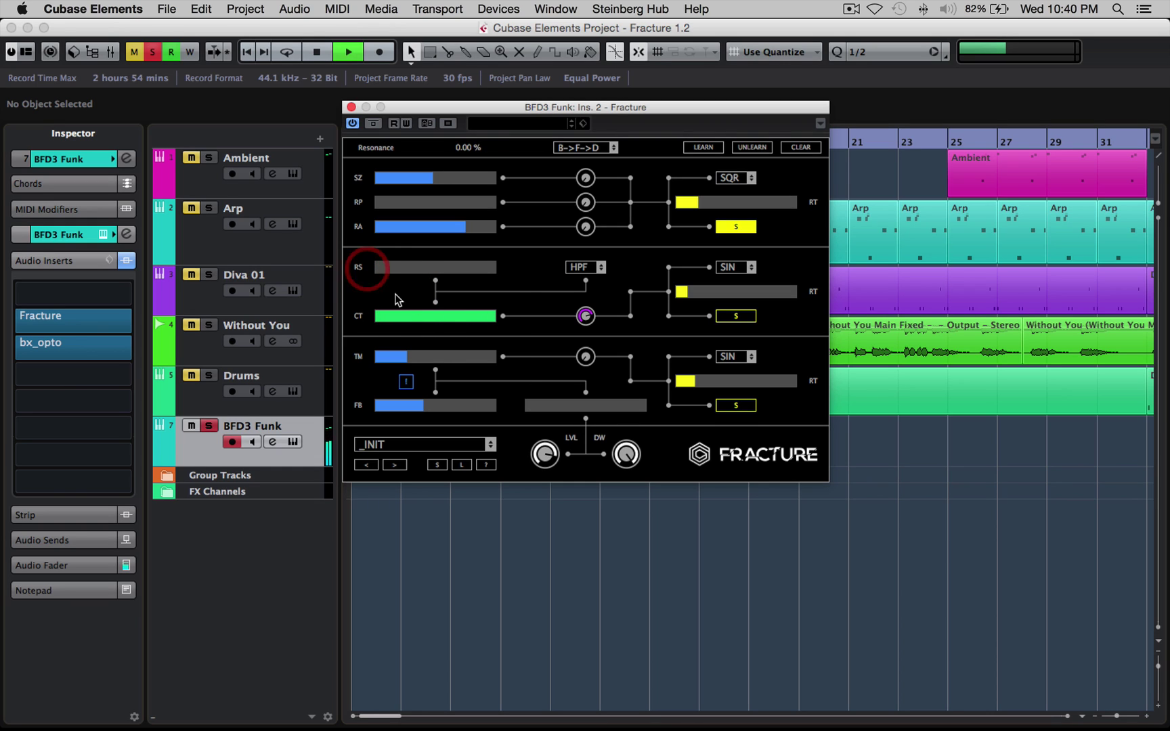
double_click(585, 315)
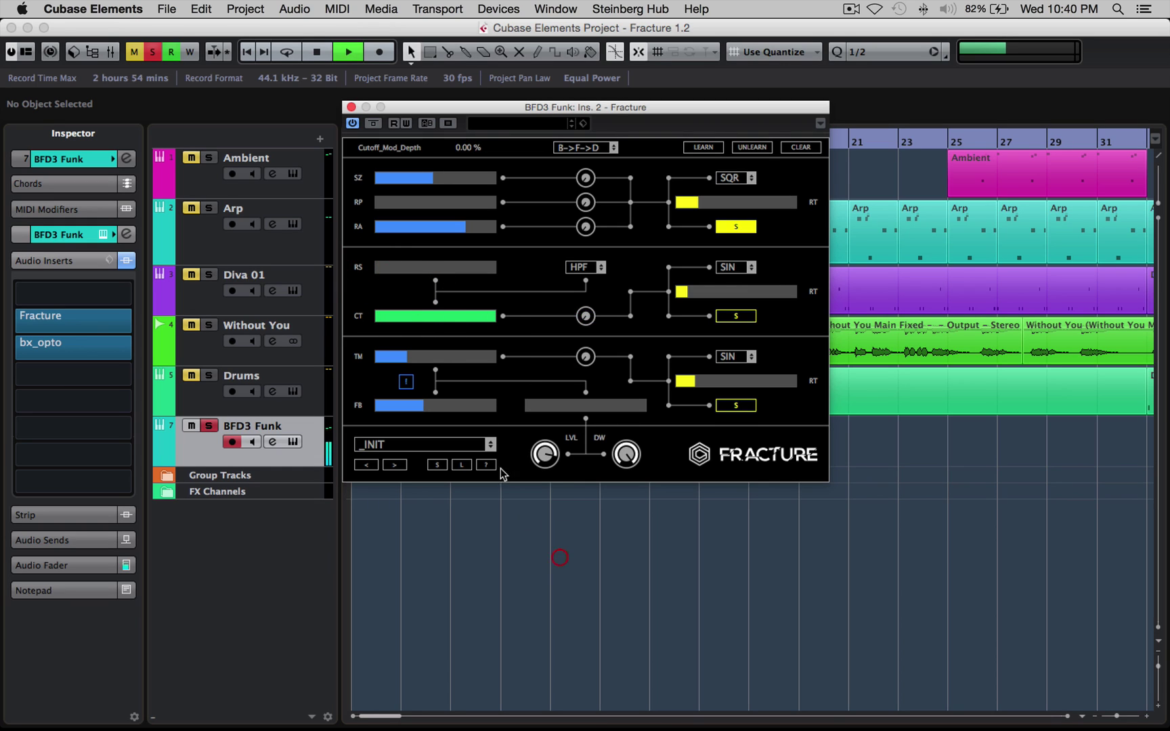
Set the filter type to BPF with maximum resonance and a cutoff of about 3128 Hz.
left_click(573, 266)
left_click(581, 306)
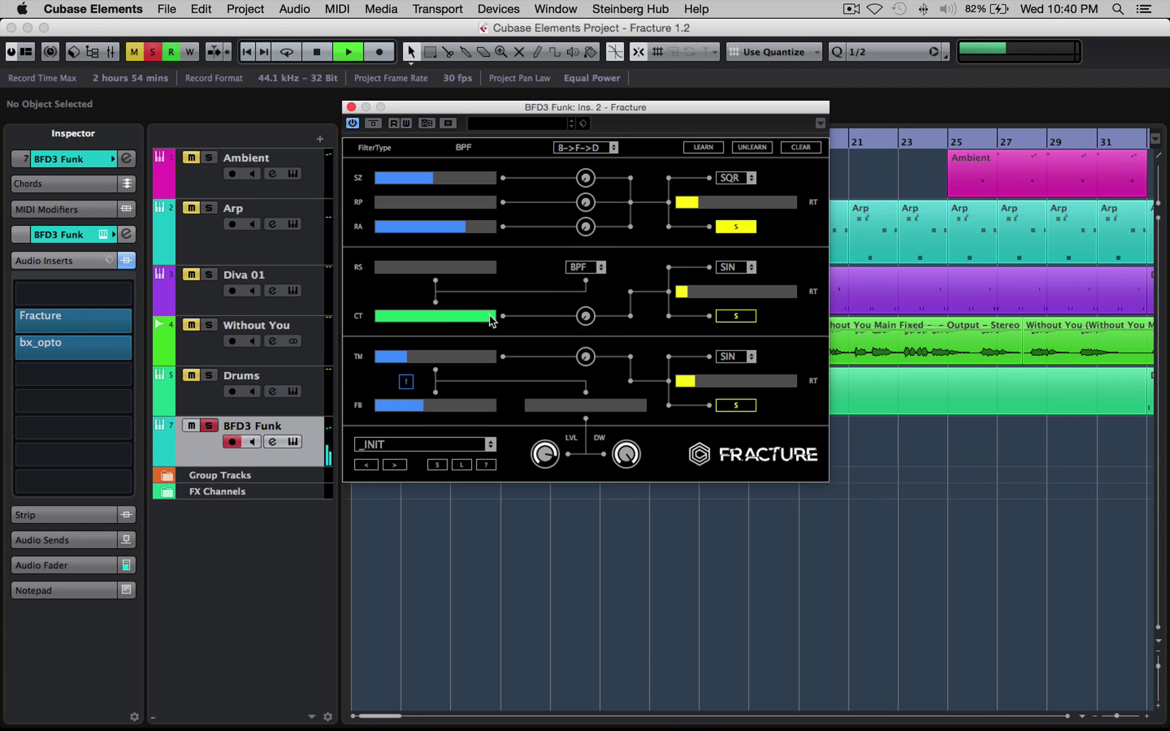
left_click_drag(494, 321, 434, 317)
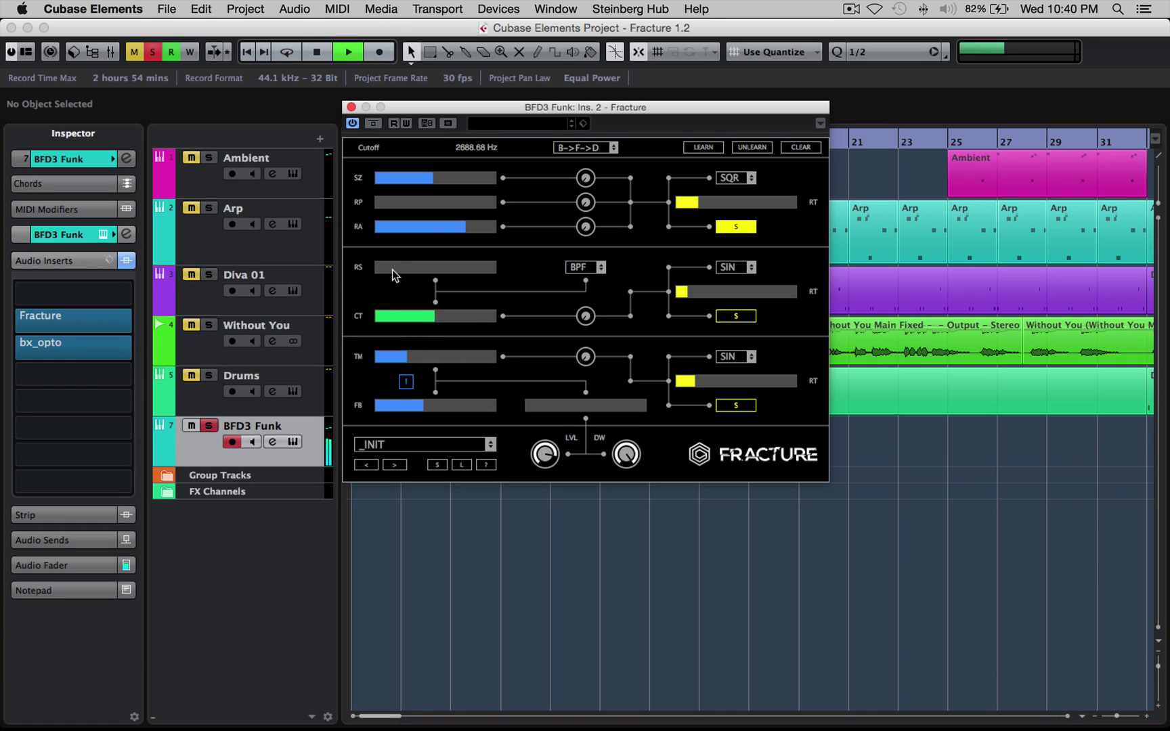
left_click_drag(386, 270, 495, 270)
mouse_move(420, 319)
left_mouse_down()
mouse_move(491, 318)
mouse_move(389, 318)
mouse_move(441, 318)
left_mouse_up()
Set the filter LFO to S&H, synced at 1/16, with the cutoff modulation depth at 100%.
left_click(735, 267)
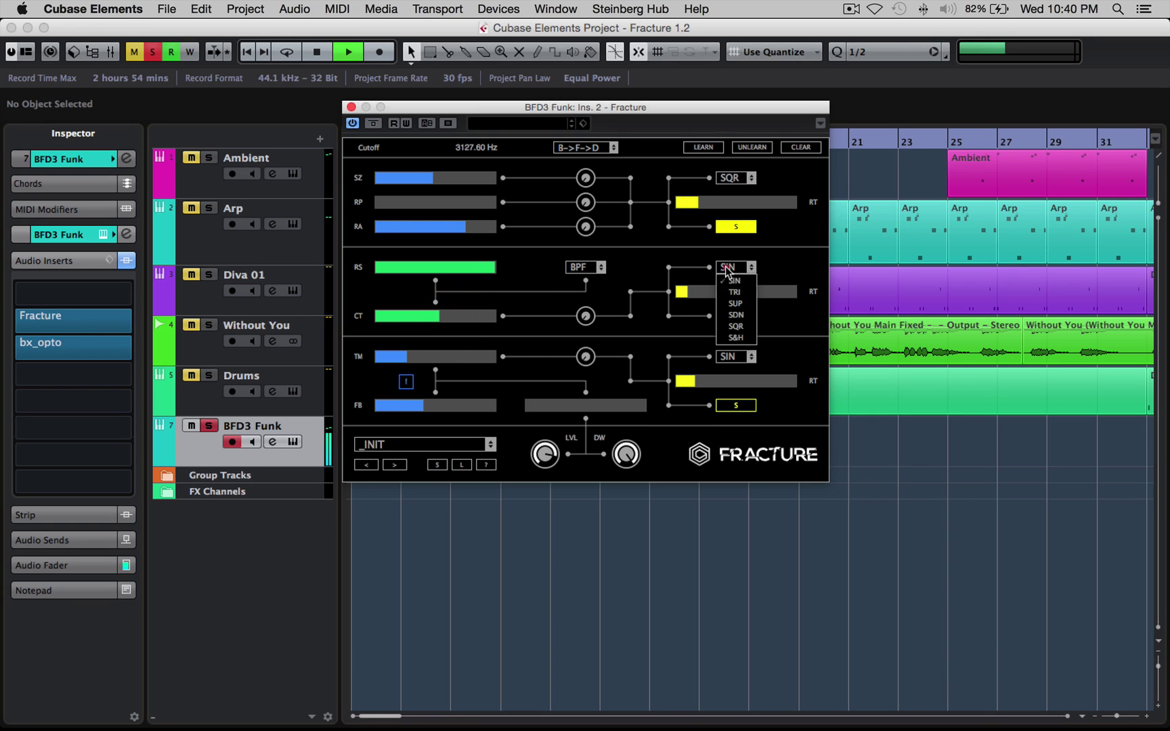
left_click(736, 338)
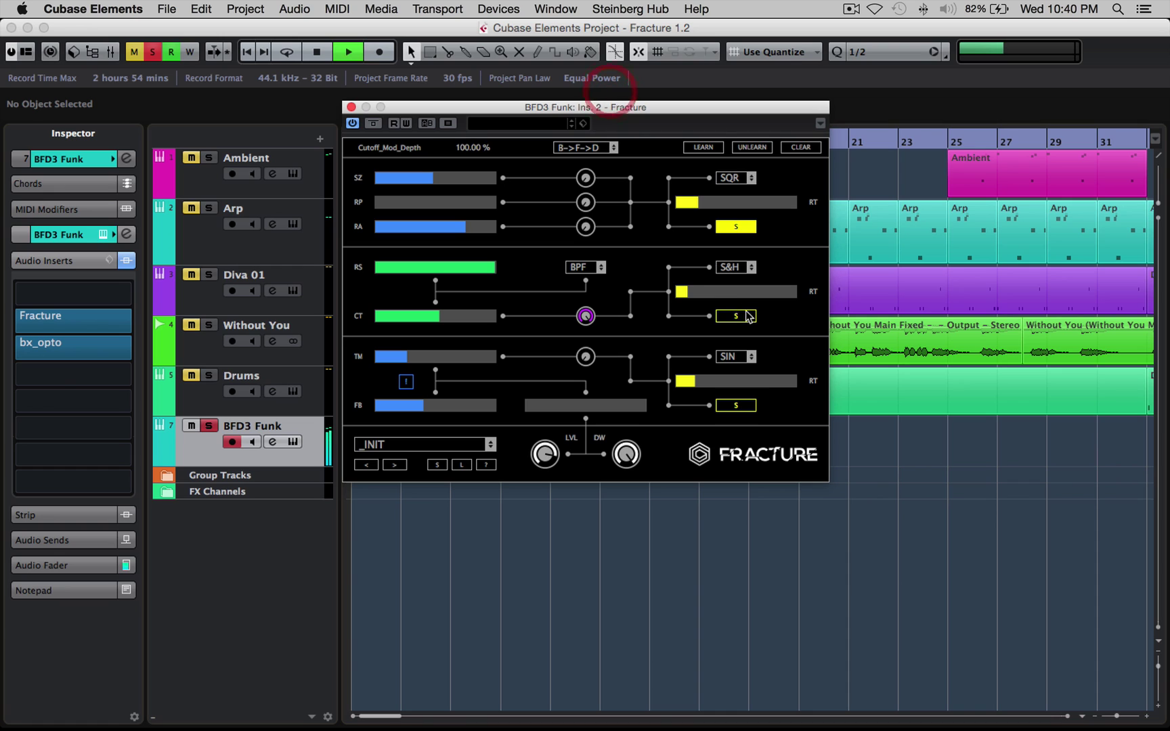
left_click(748, 318)
left_click_drag(707, 290, 754, 289)
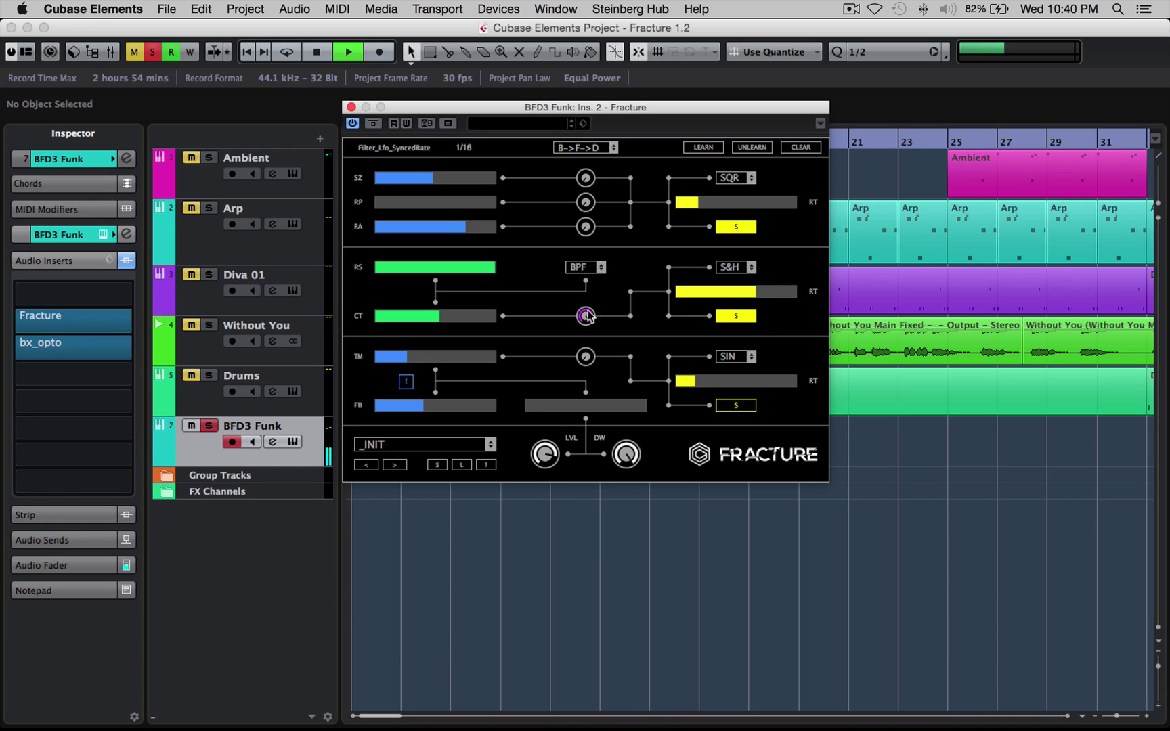
Set the filter type to LPF and reduce the cutoff modulation depth and the resonance.
left_click_drag(586, 315, 590, 372)
left_click(575, 268)
left_click(577, 257)
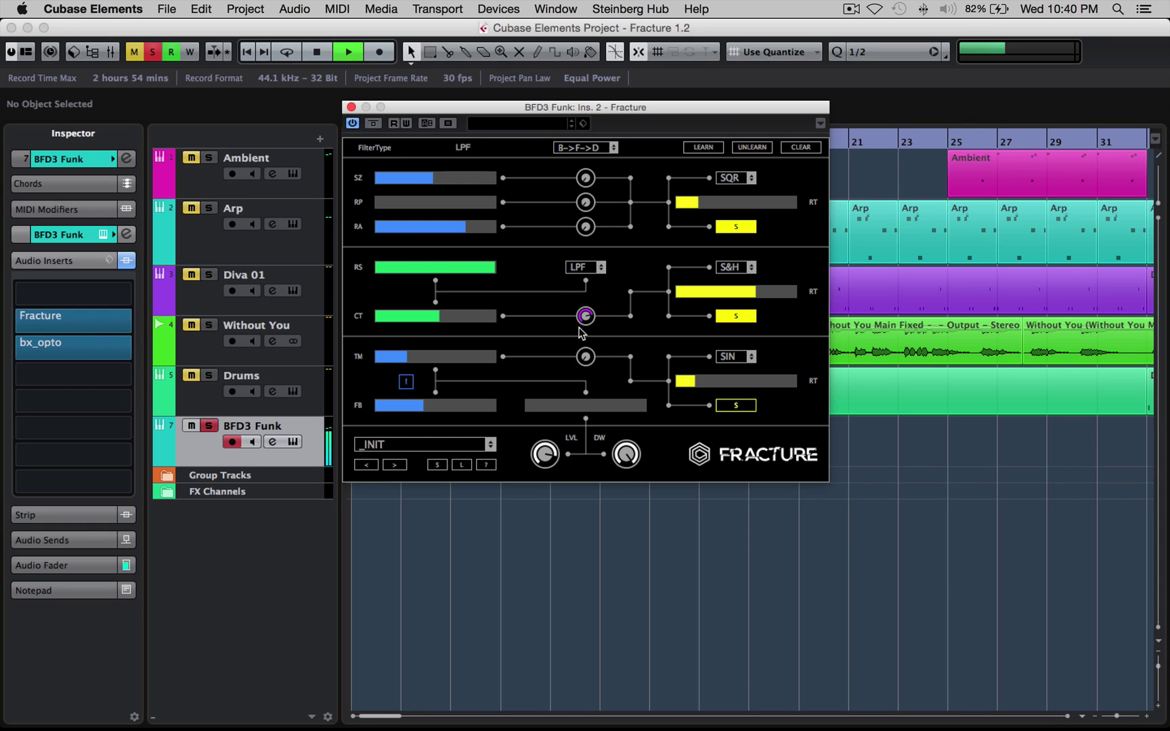
left_click_drag(585, 318, 575, 444)
left_click_drag(437, 267, 399, 264)
Set the filter type to NCH with a cutoff of about 2921 Hz and sweep the resonance.
left_click(587, 267)
left_click(583, 291)
mouse_move(440, 318)
left_mouse_down()
mouse_move(480, 324)
mouse_move(436, 320)
left_mouse_up()
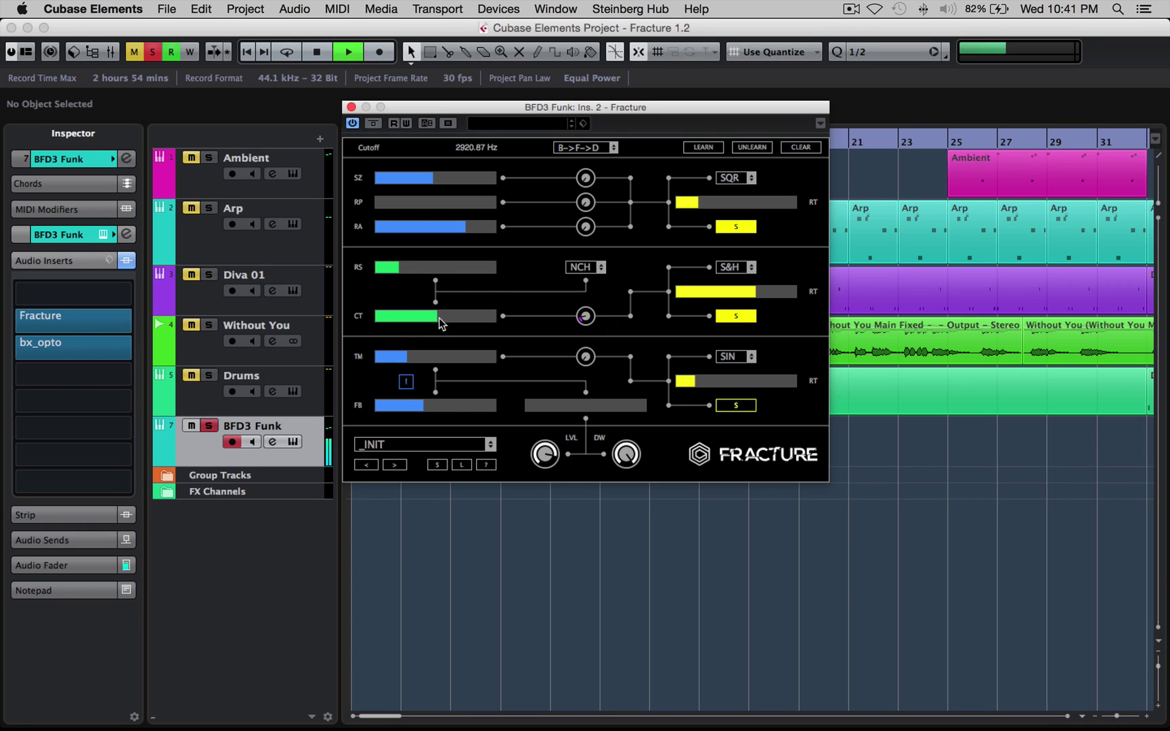
left_click_drag(398, 266, 454, 275)
Set the filter LFO to SIN at a synced rate of 1 Bar and raise the cutoff modulation depth.
left_click(731, 266)
left_click(730, 272)
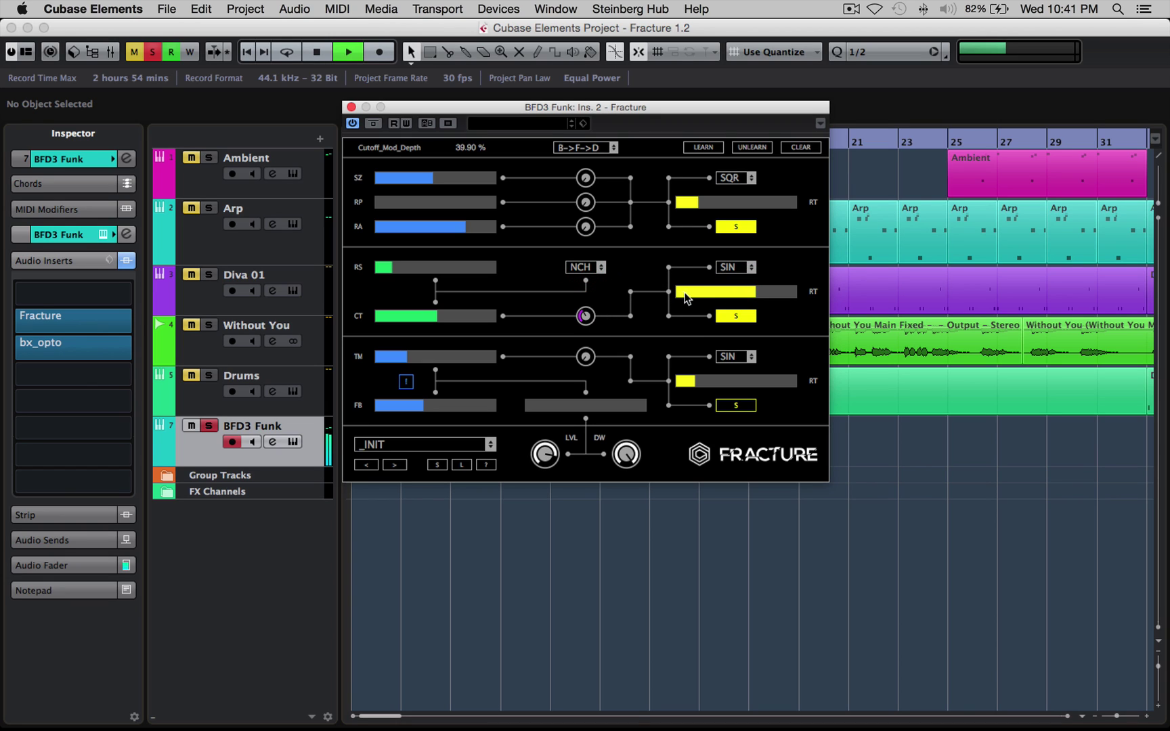
left_click(682, 291)
left_click(591, 299)
left_click(698, 293)
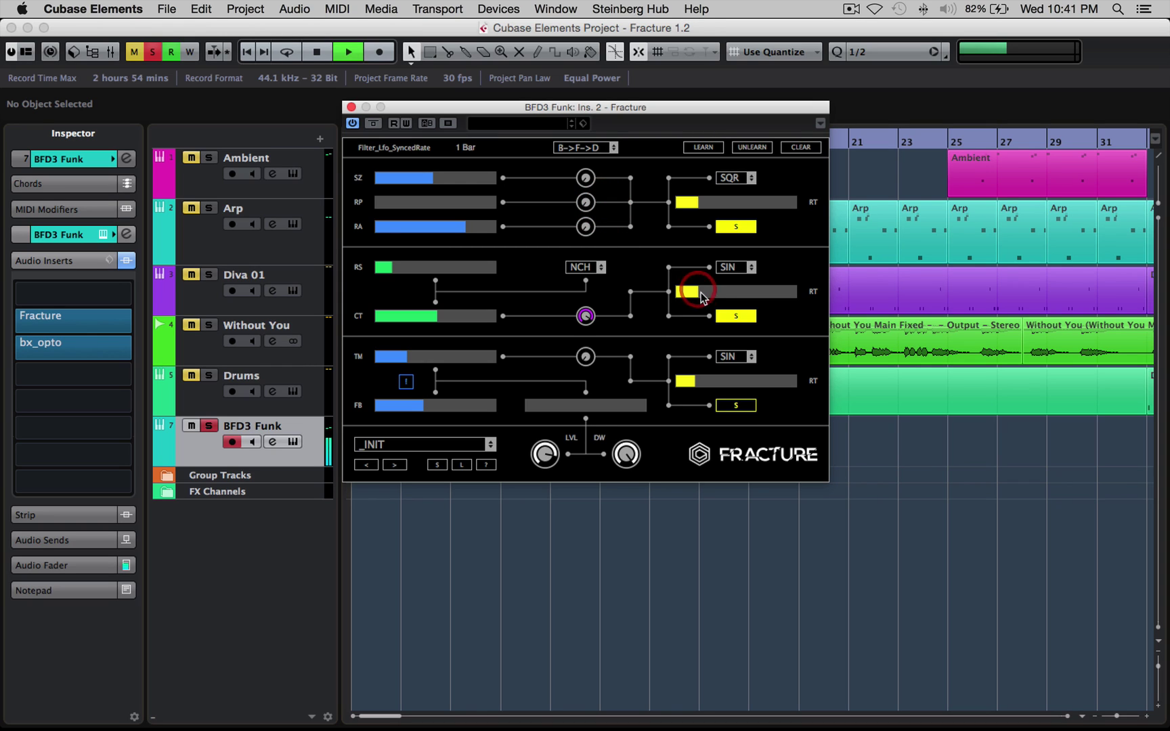
Raise the resonance to 92.70%, sweep it down to near minimum and vary the filter LFO's synced rate.
left_click(487, 268)
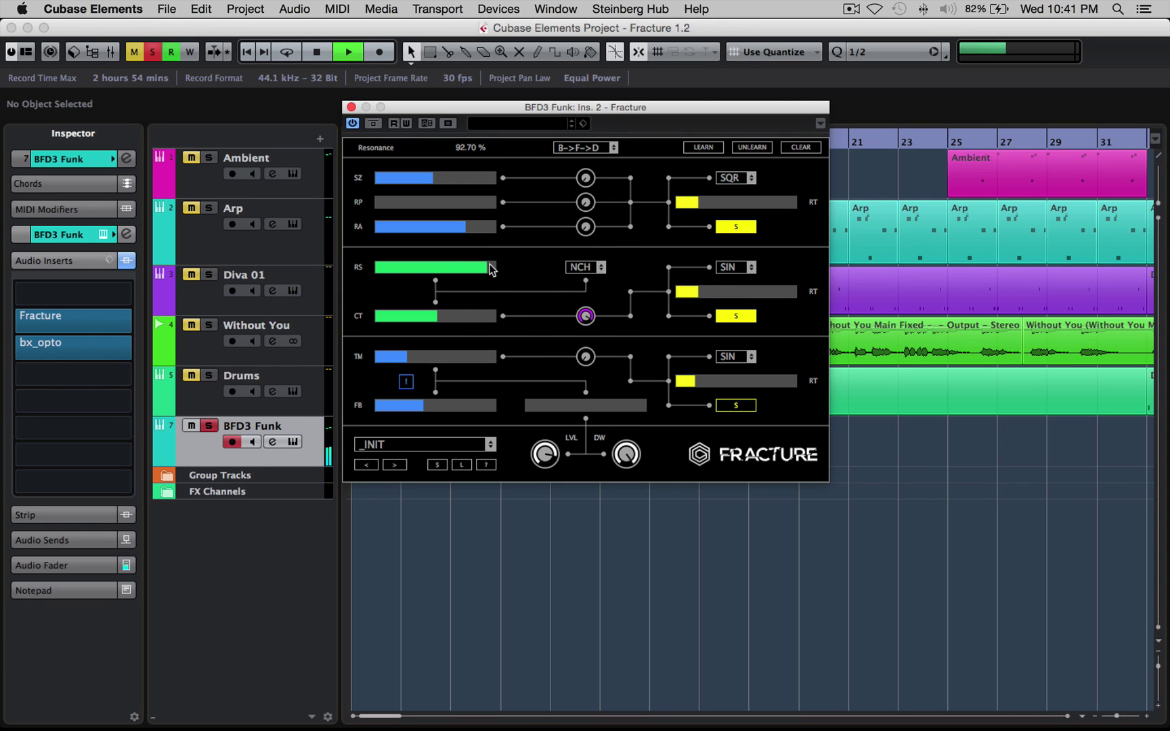
left_click_drag(490, 268, 382, 268)
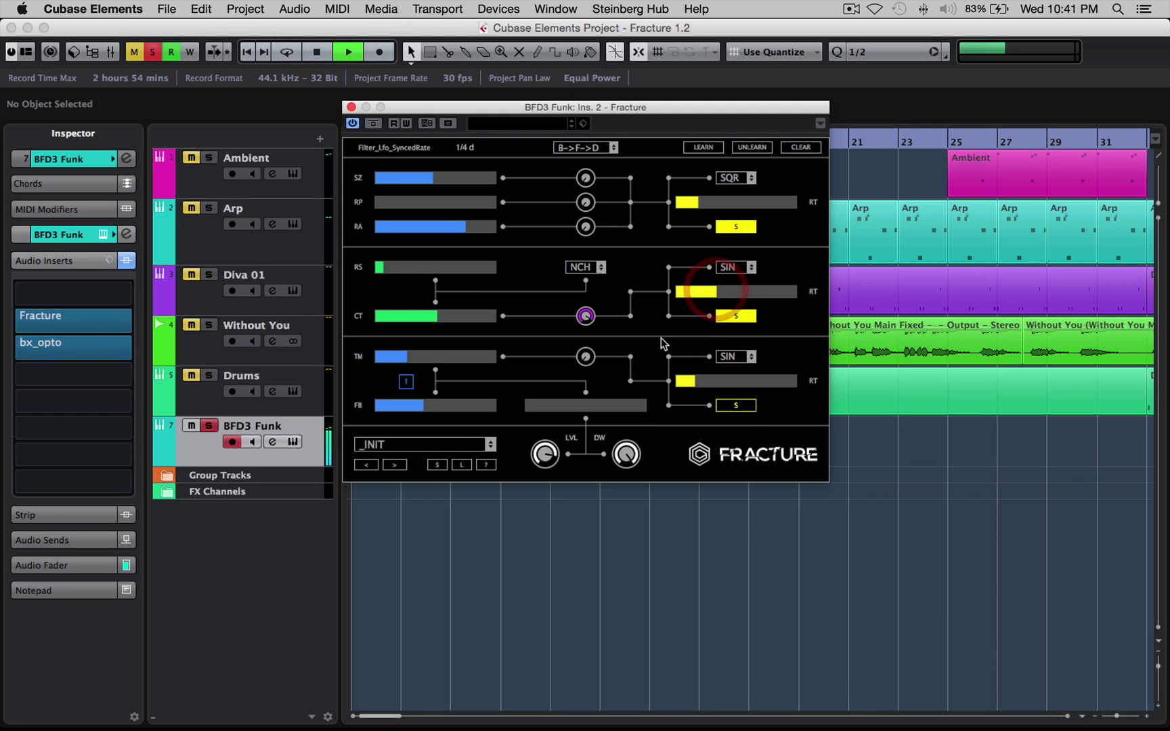
left_click(704, 293)
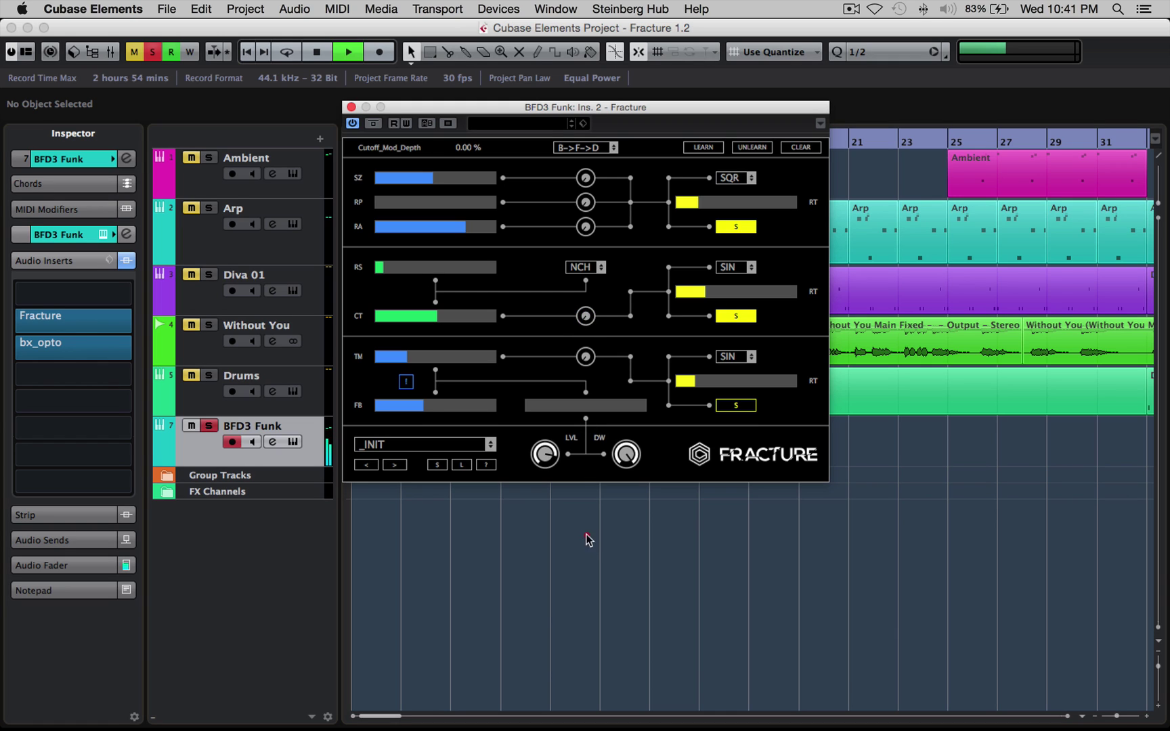
Switch the filter type off (---) and raise the delay mix to 100%.
left_click(585, 266)
left_click(593, 284)
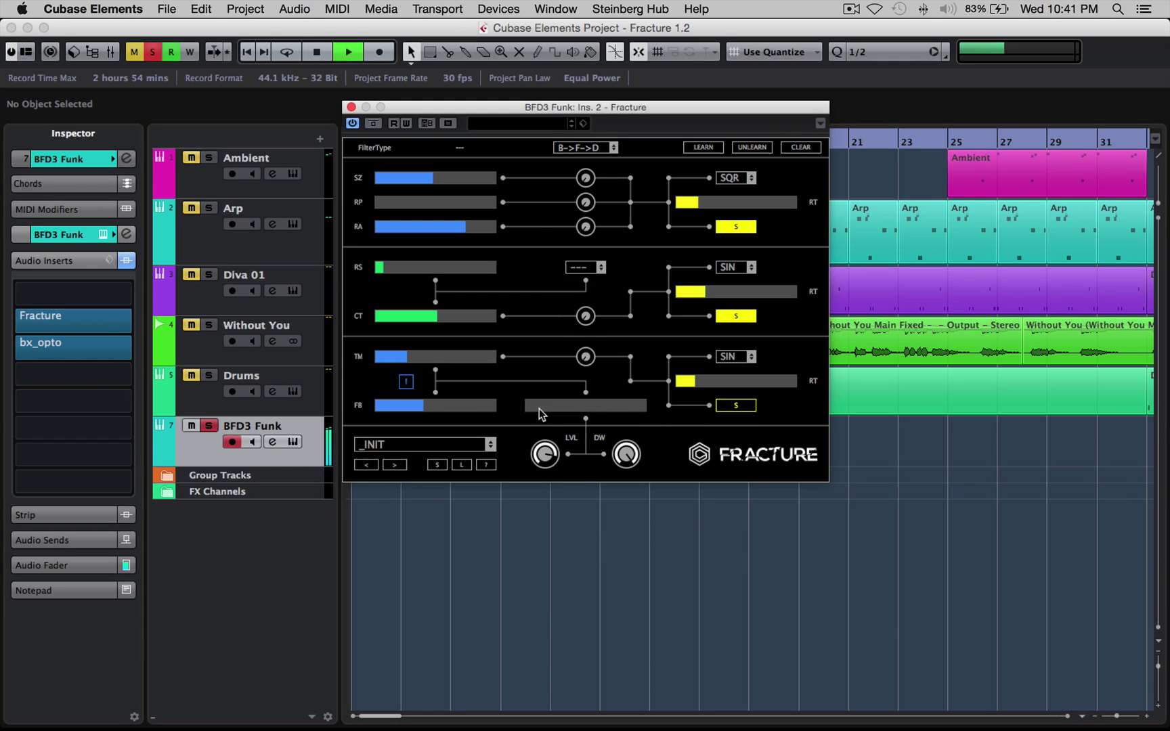
left_click_drag(525, 405, 649, 418)
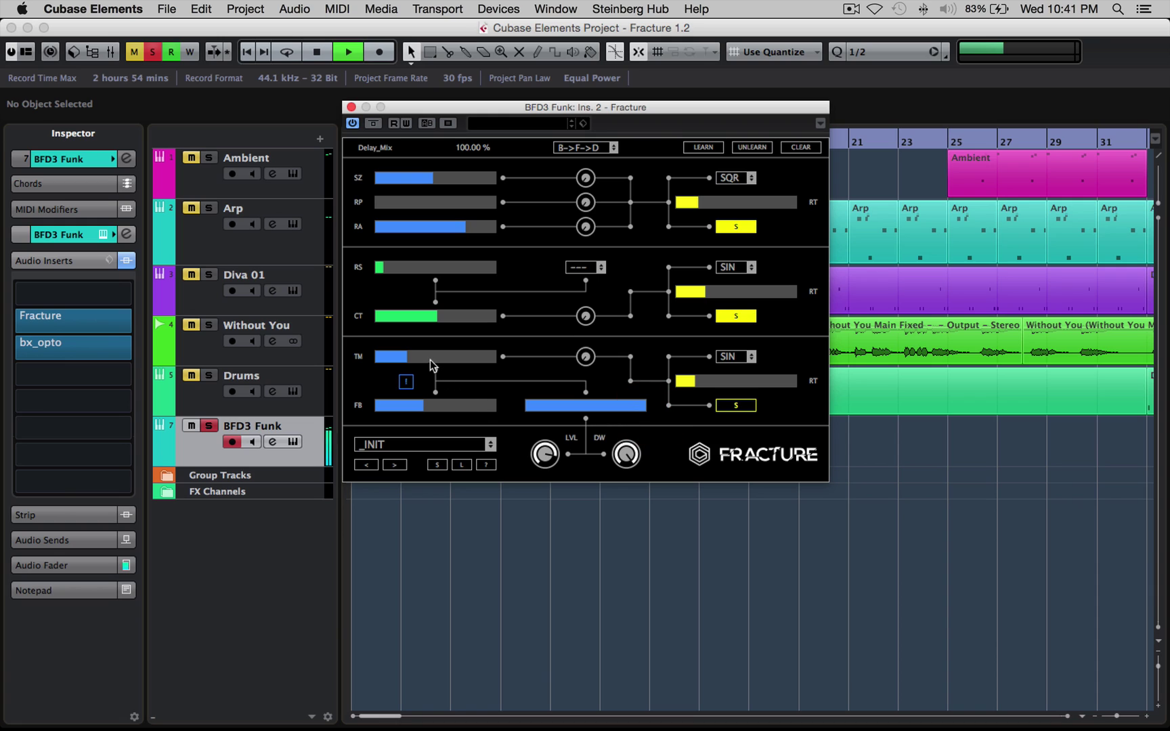
Raise the delay feedback to about 87% and sweep the delay time up and back down to a short value.
left_click_drag(407, 358, 463, 366)
left_click_drag(426, 405, 474, 406)
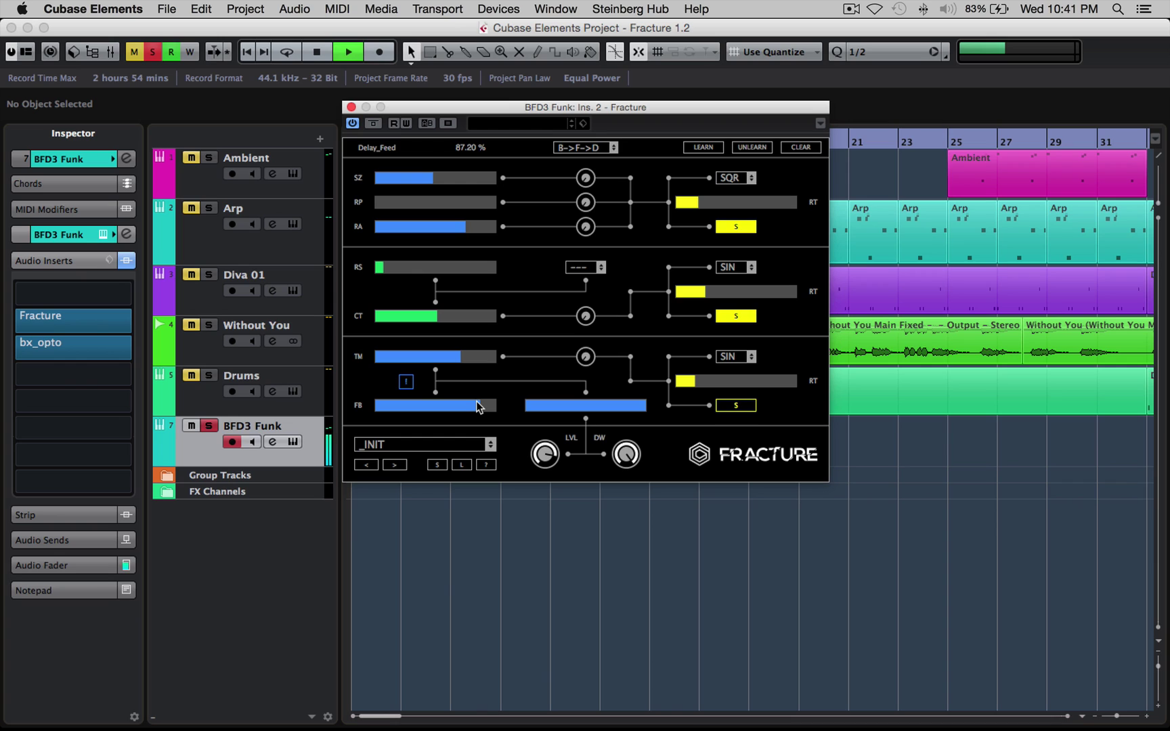
left_click_drag(463, 356, 434, 360)
mouse_move(410, 355)
left_mouse_down()
mouse_move(383, 353)
mouse_move(418, 356)
mouse_move(390, 361)
left_mouse_up()
Set the delay time modulation depth to 38.50% and the delay LFO to S&H, synced at 1/4.
left_click_drag(586, 357, 612, 280)
left_click(733, 356)
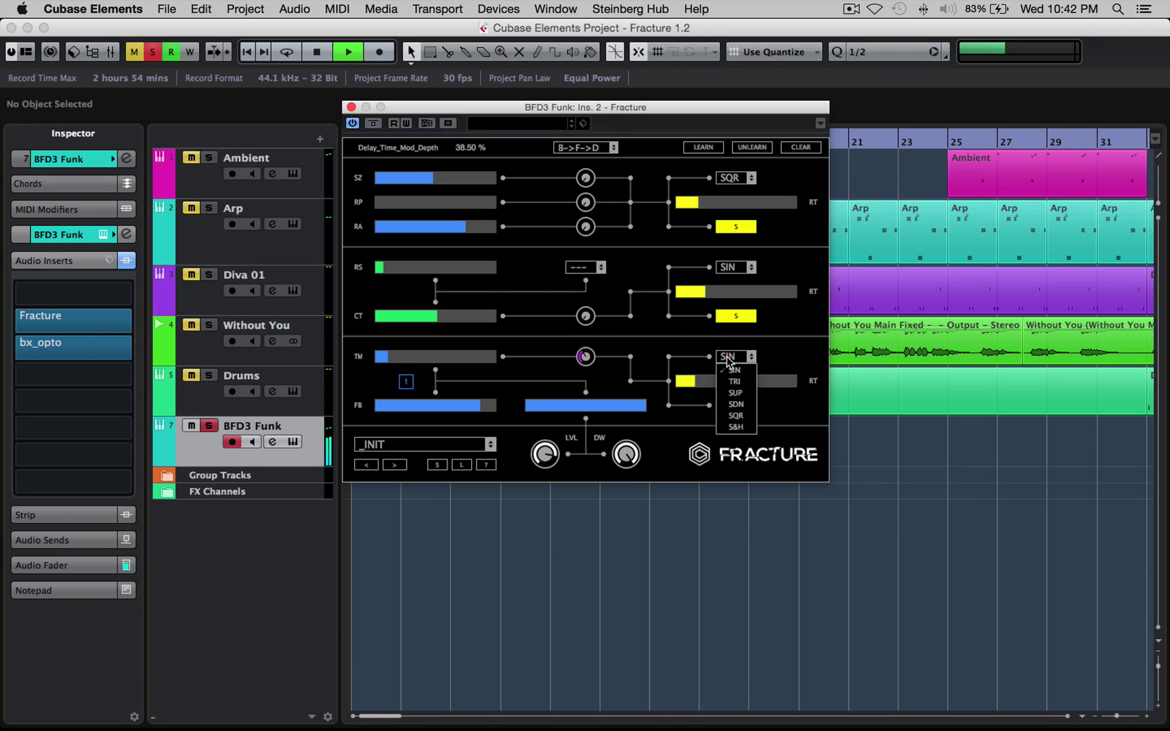
left_click(737, 427)
left_click(736, 405)
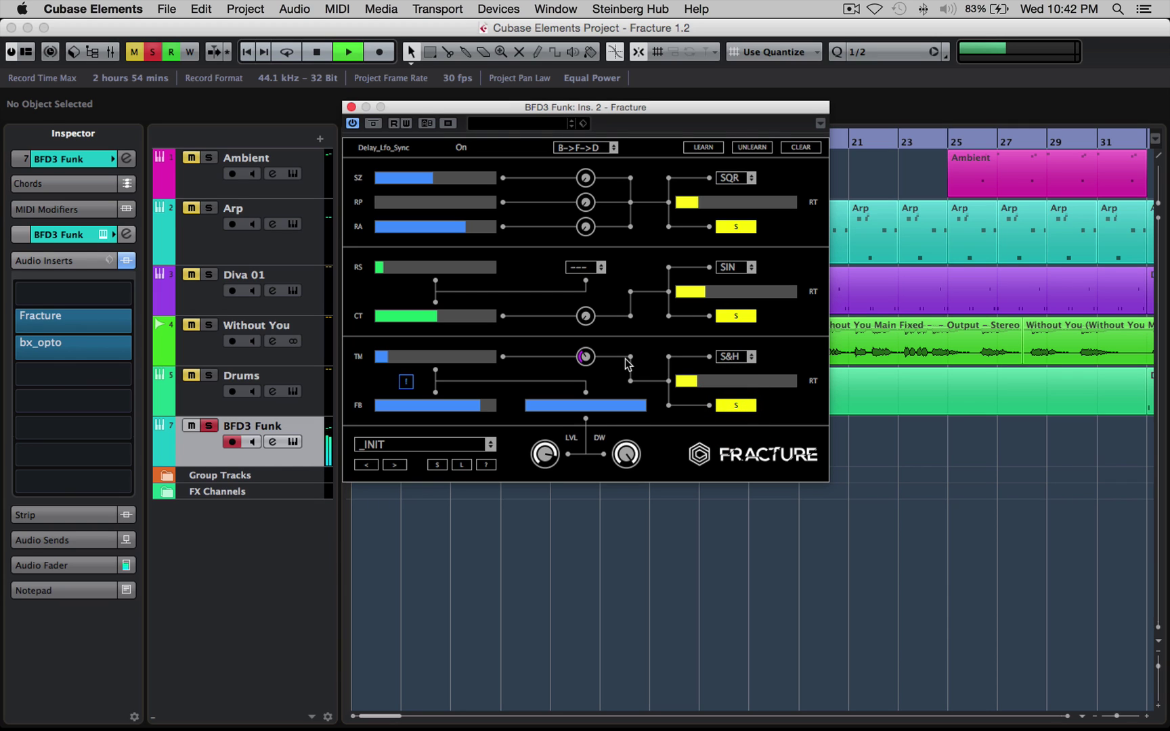
left_click_drag(697, 381, 727, 384)
left_click(725, 384)
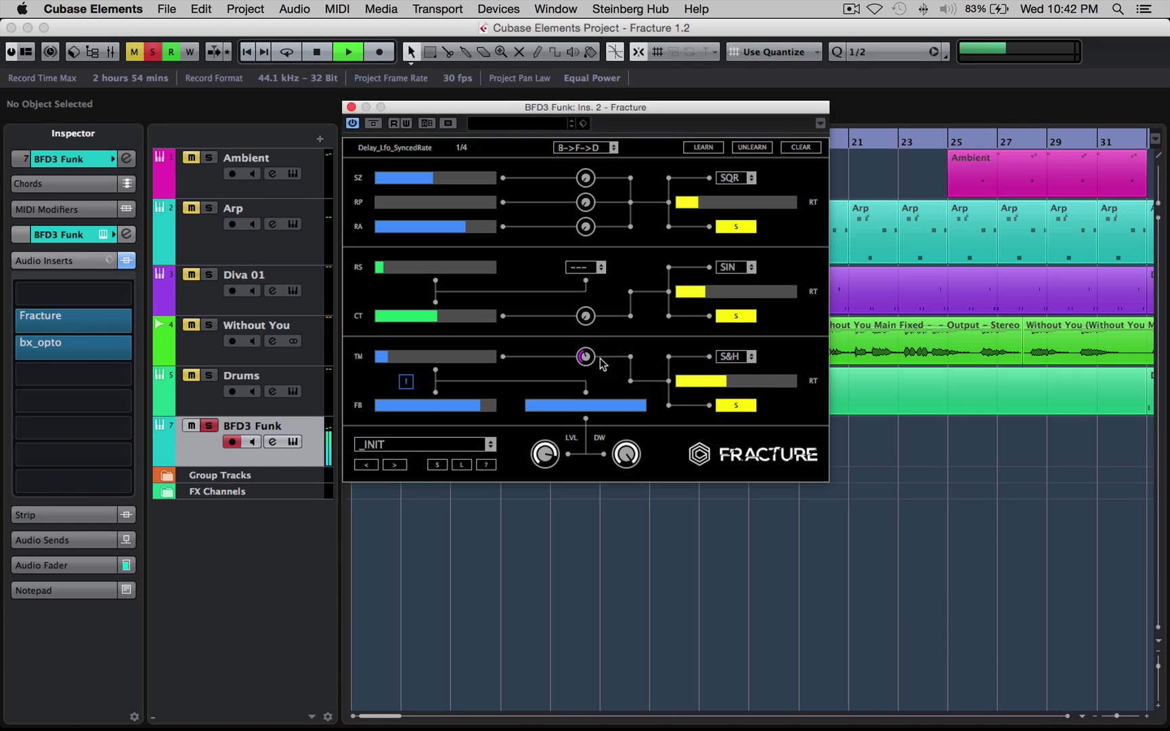
Set the delay feedback to 95.20% and increase the delay time modulation depth.
left_click(489, 406)
left_click(491, 405)
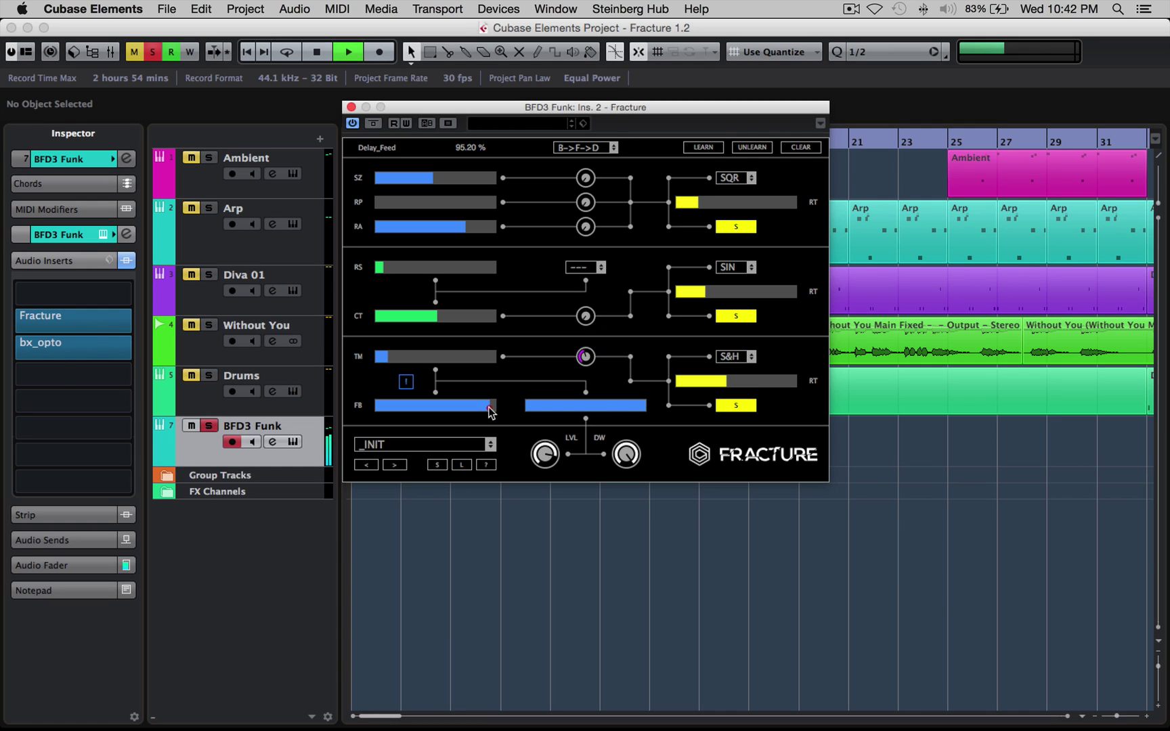
left_click(585, 356)
left_click_drag(588, 371, 591, 369)
Try the delay LFO rate at 1/16, return it to 1/4 and reset the delay time modulation depth to zero.
left_click(754, 383)
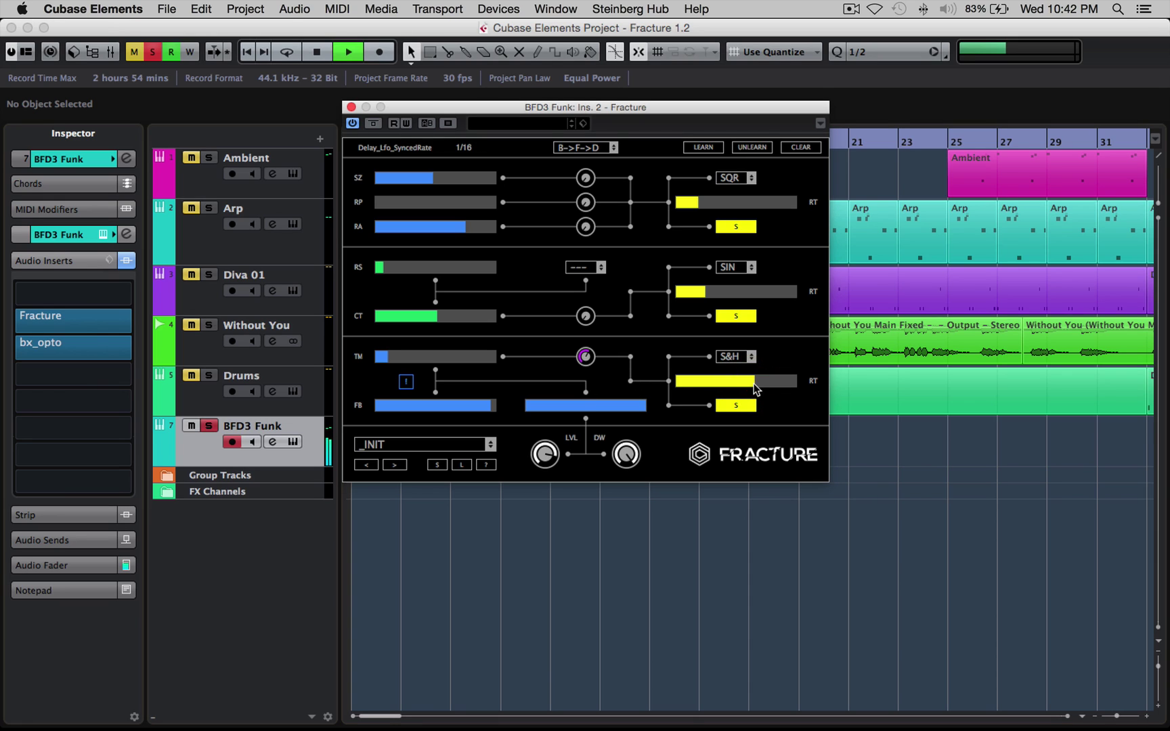
left_click(728, 377)
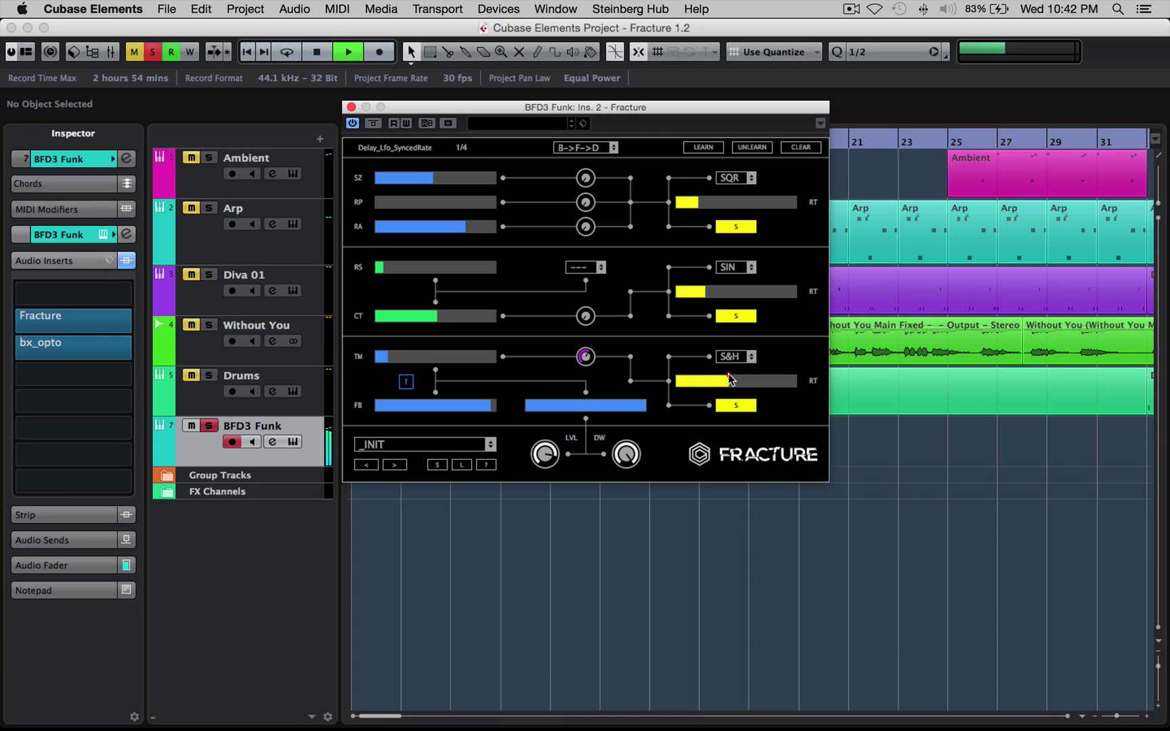
double_click(588, 359)
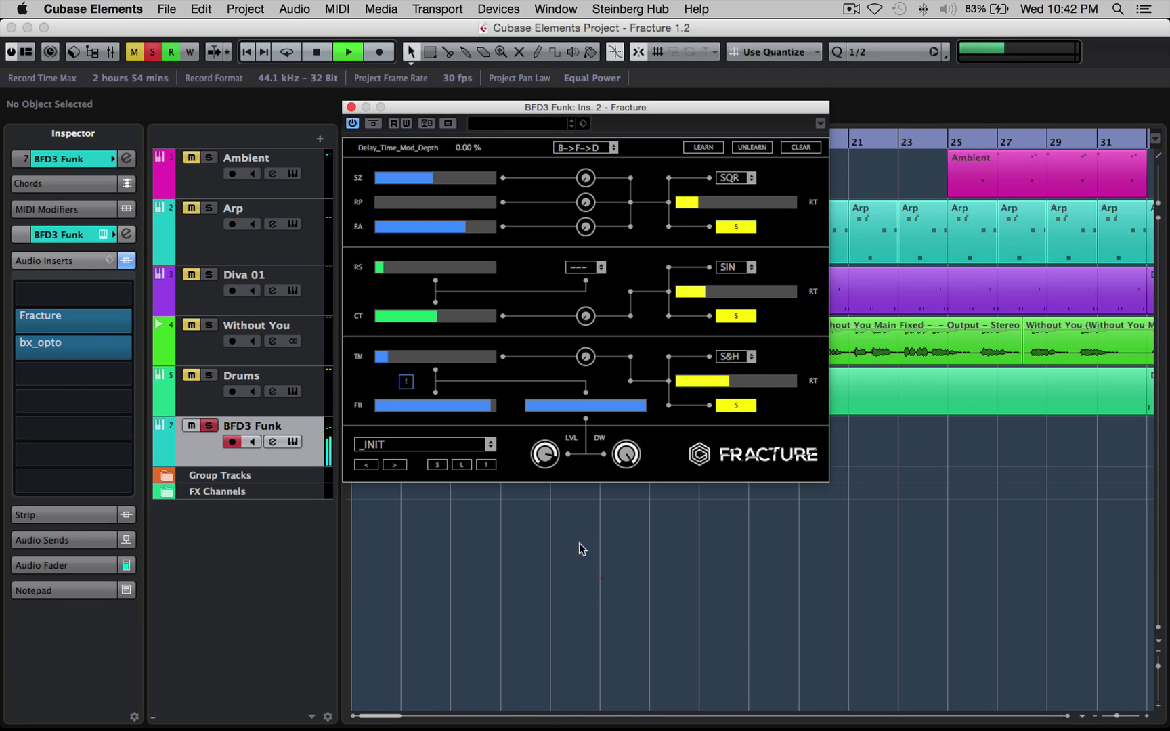
Reset the delay feedback and mix to zero, leave Dry/Wet at 100% and stop playback.
left_click(407, 383)
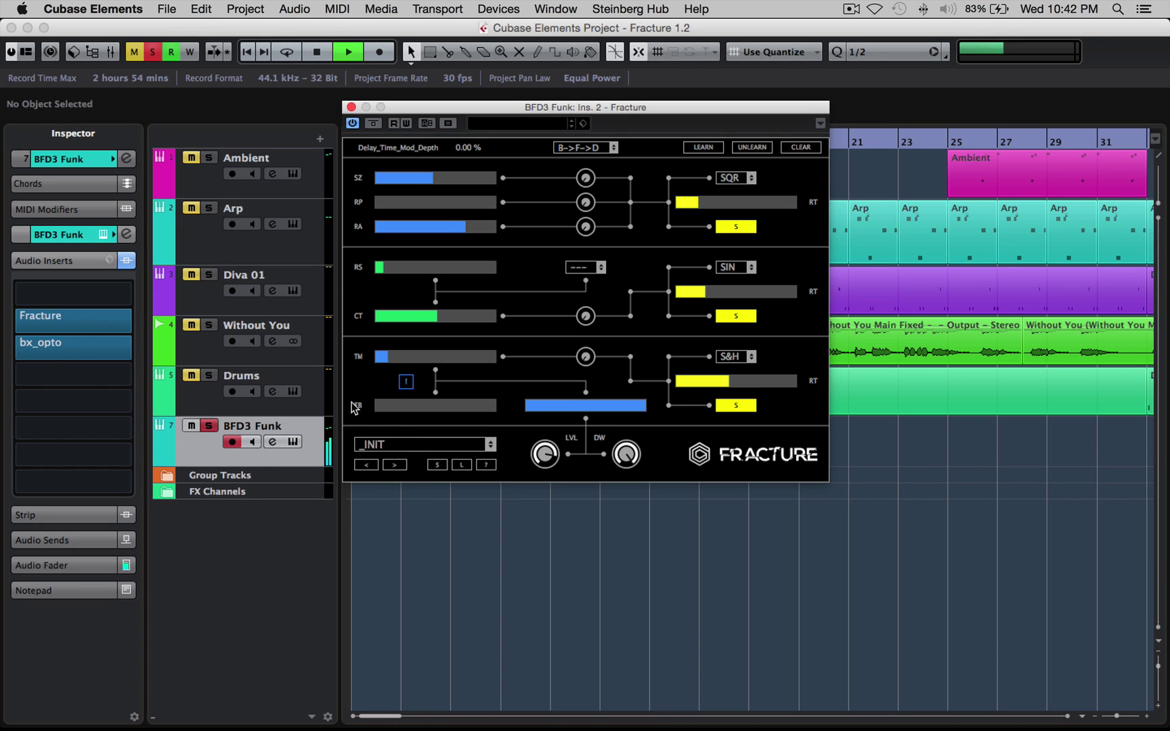
double_click(612, 406)
left_click(624, 455)
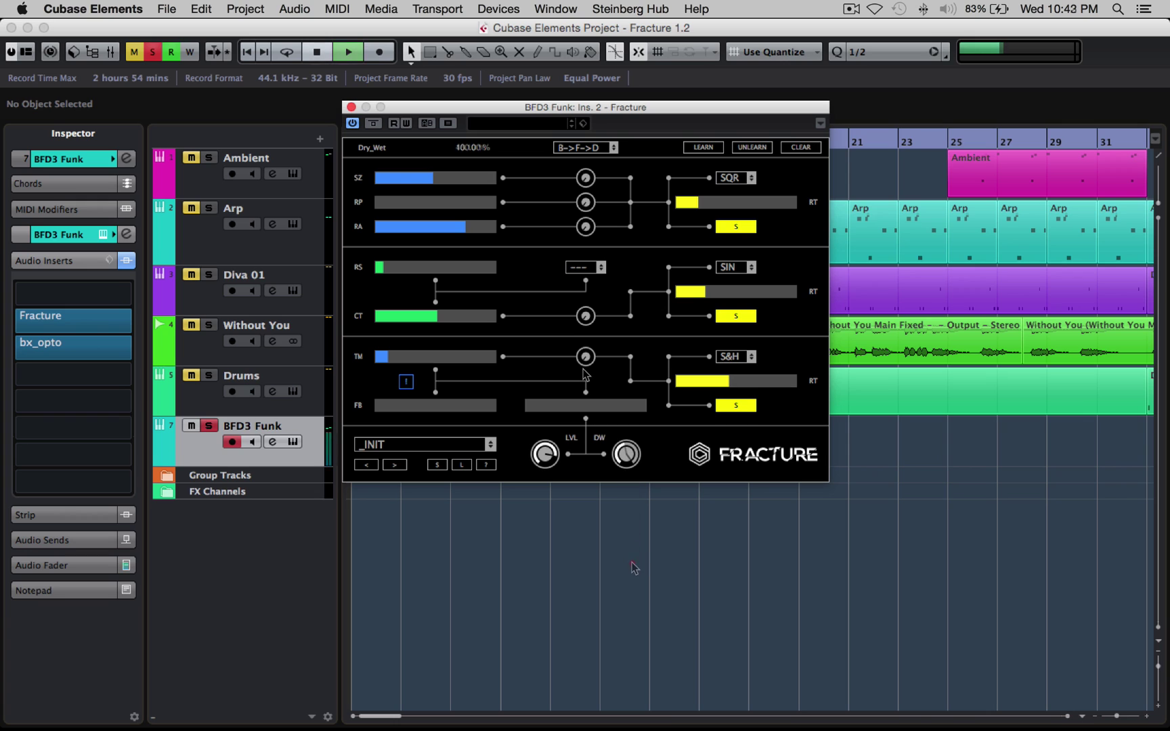
key("space")
Change the effect routing order to F->D->B and after that to D->B->F.
left_click(569, 147)
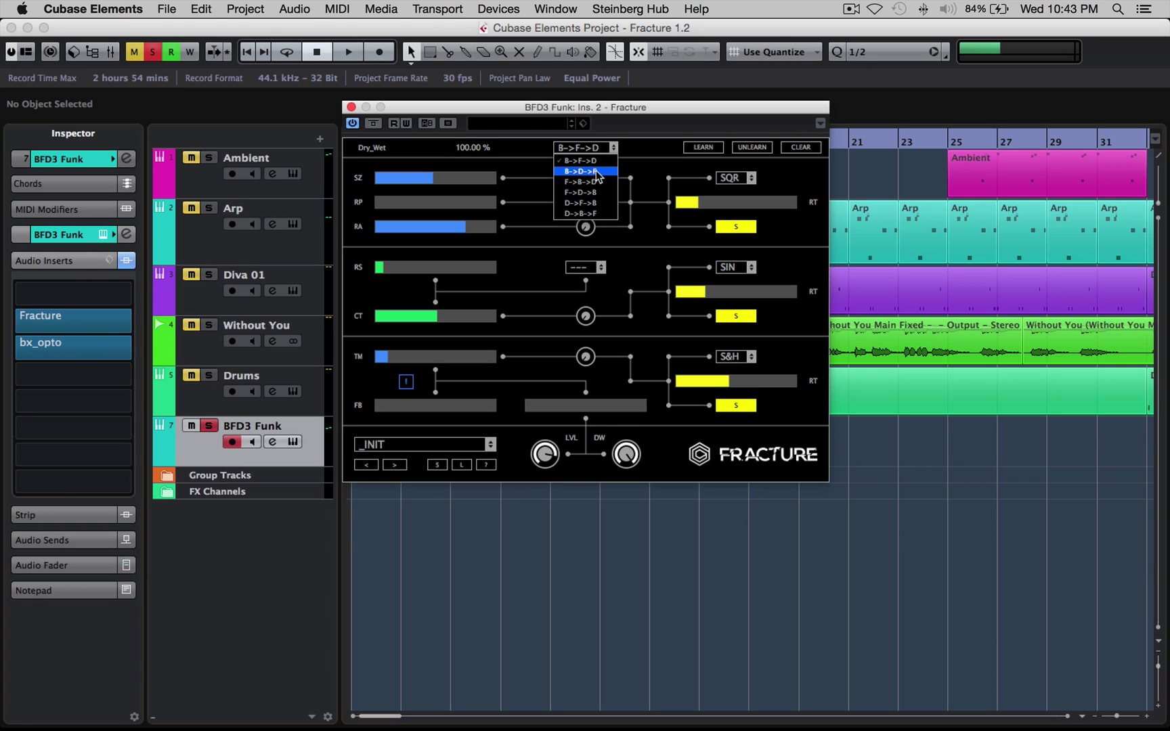
left_click(585, 192)
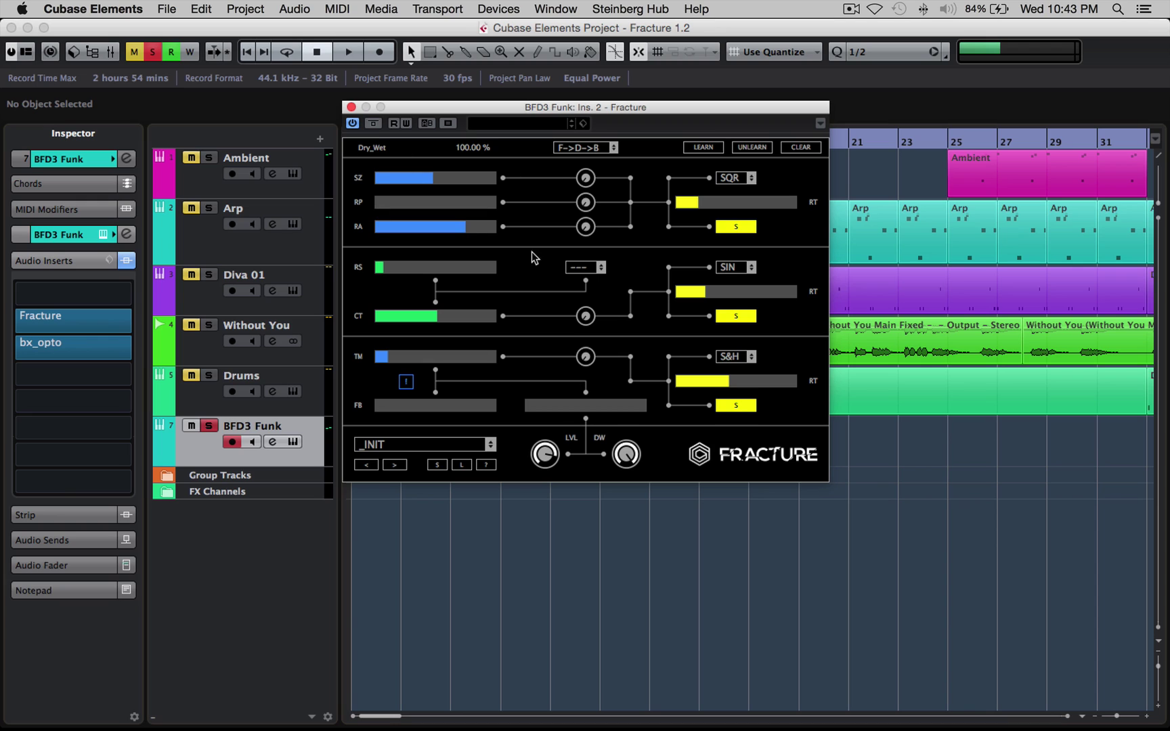
left_click(581, 148)
left_click(606, 215)
Set the delay feedback to 79.80% and the buffer to a size of 106 ms, more repeats and a ratio of -0.94.
left_click_drag(441, 406, 472, 405)
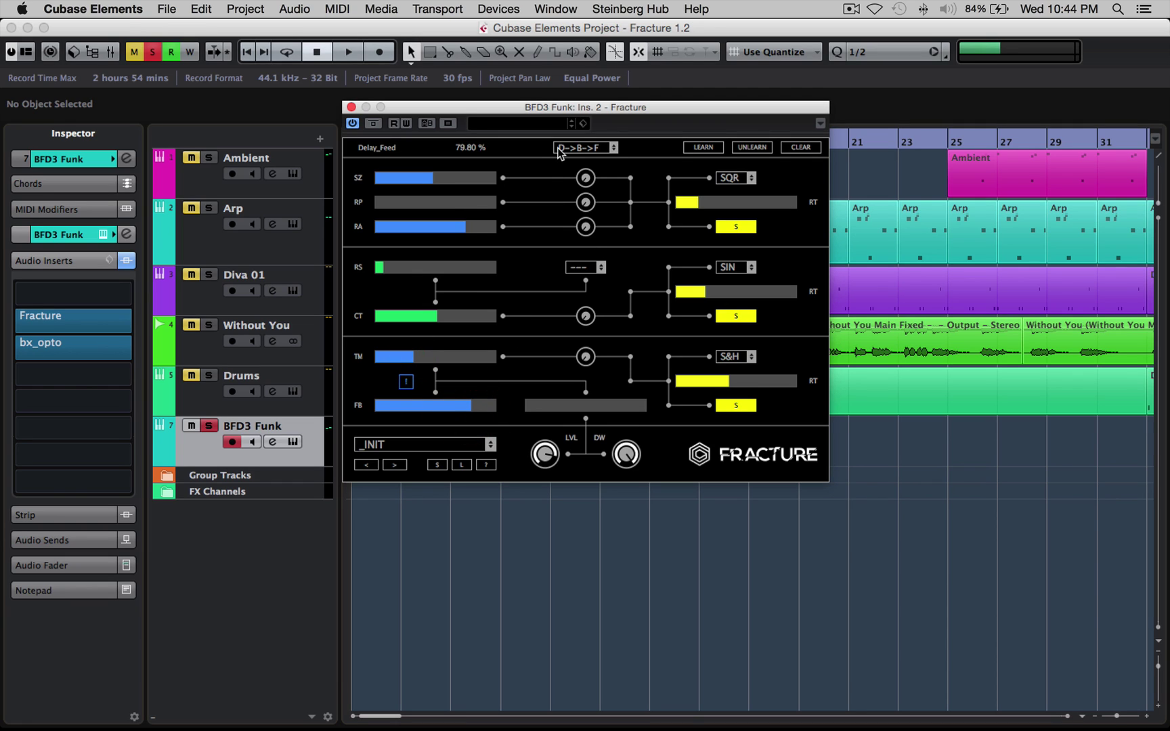
left_click(414, 177)
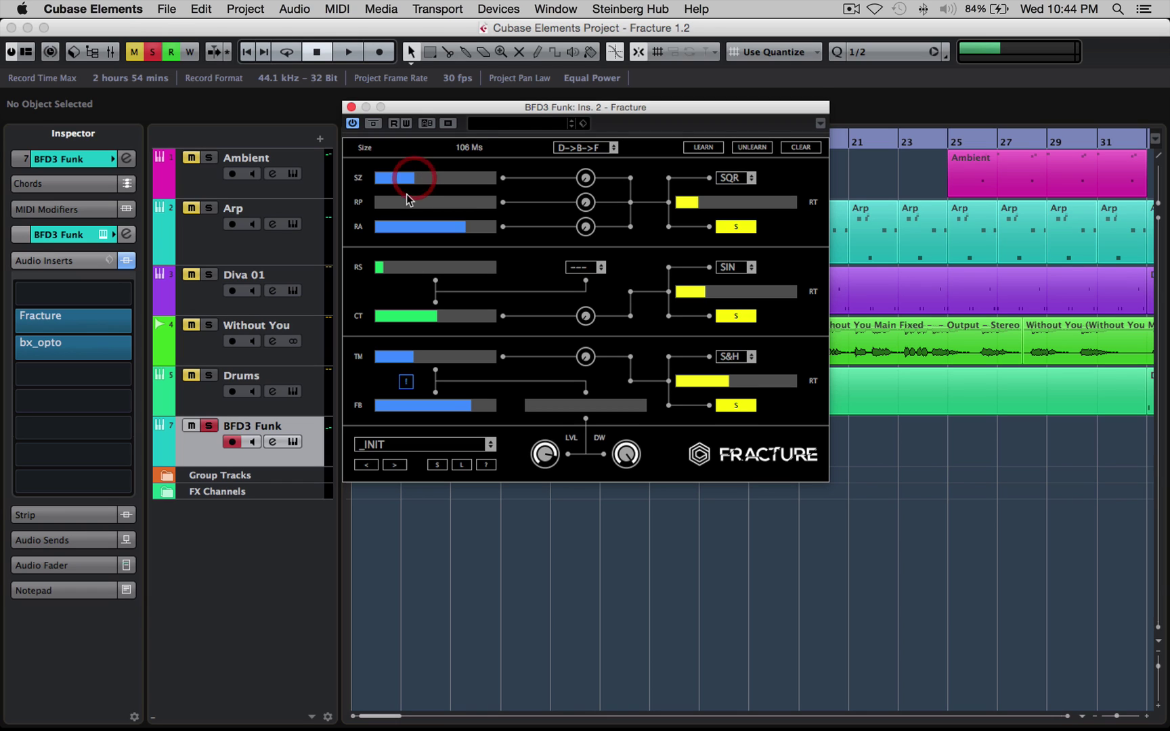
left_click(401, 202)
left_click_drag(463, 232, 405, 227)
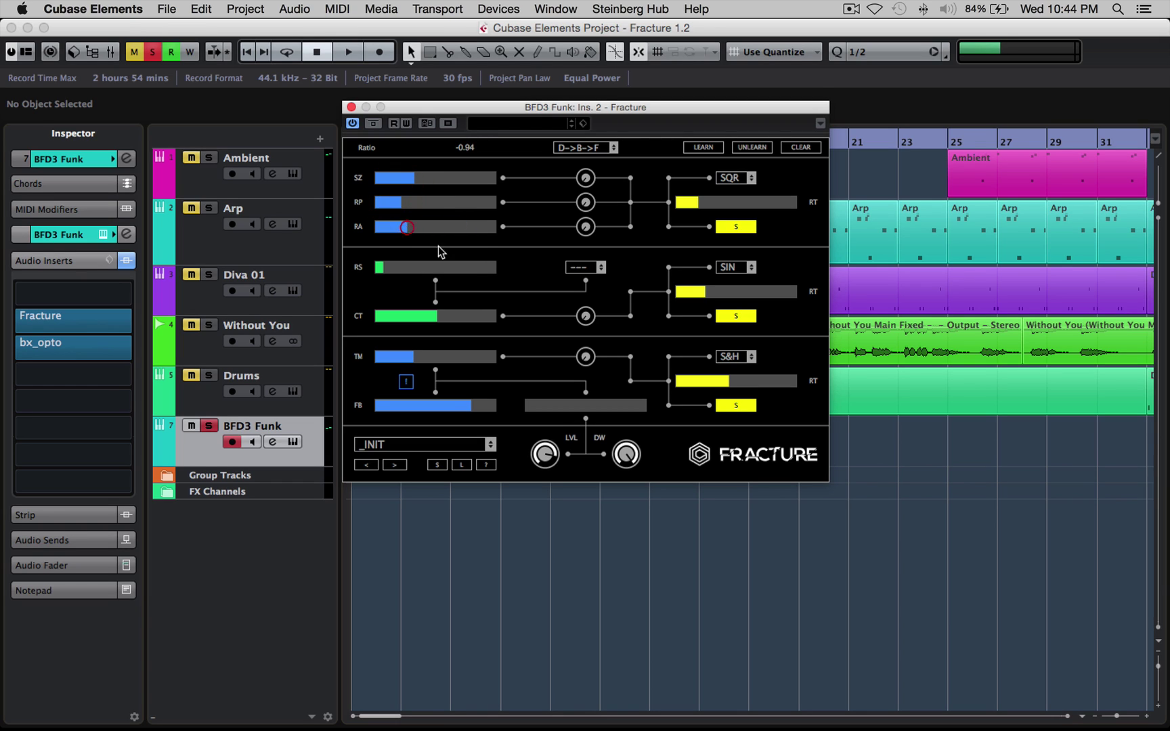
Raise the filter's resonance and cutoff, set its type to HPF and start playback.
left_click(414, 267)
left_click(446, 267)
left_click(466, 316)
left_click(581, 267)
left_click(585, 303)
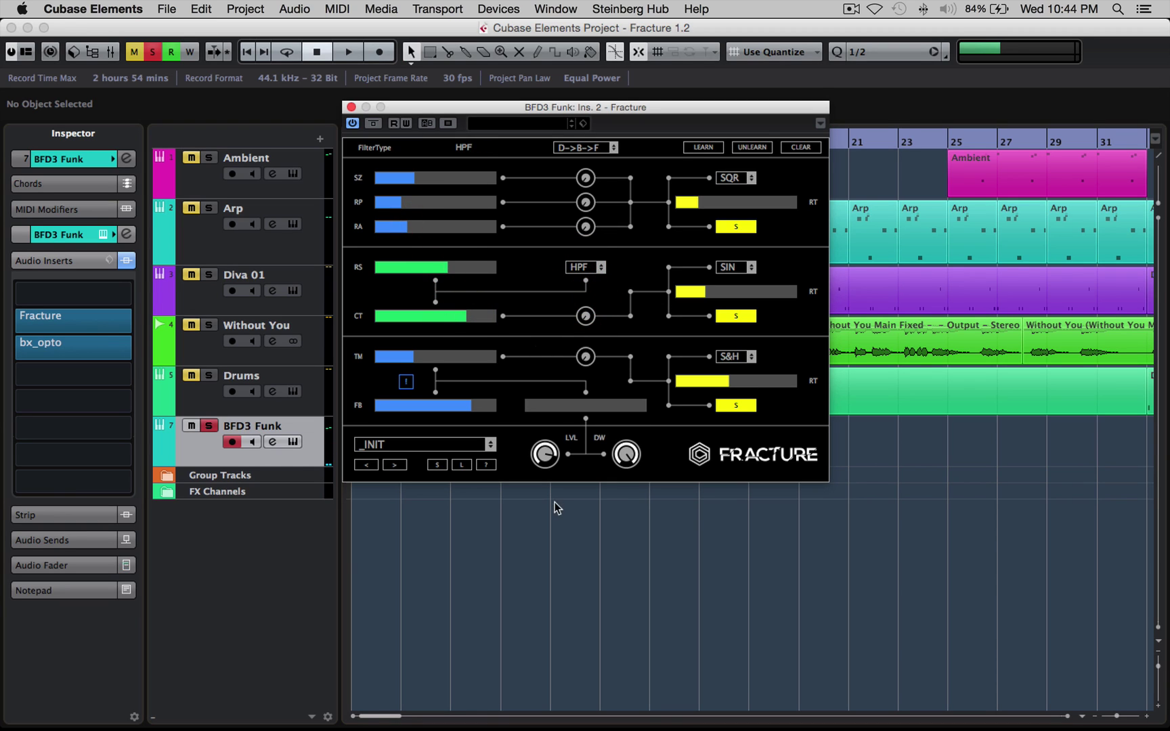
key("space")
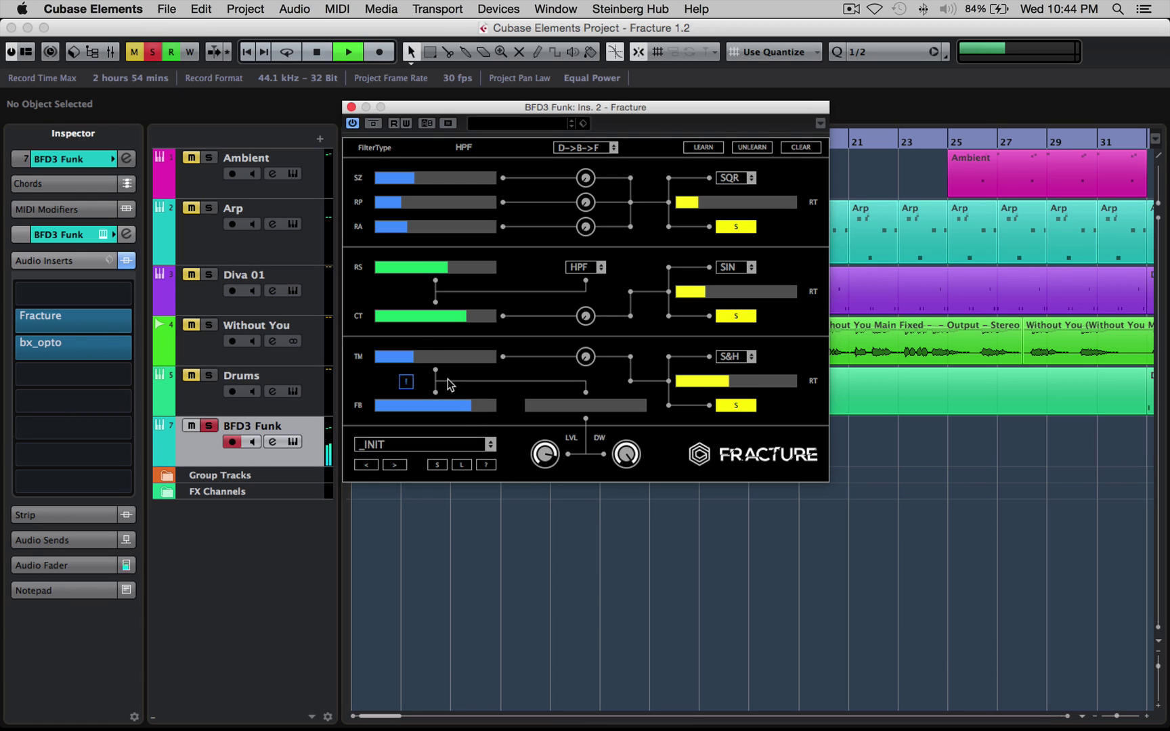
Shorten the delay time, raise the delay mix to full and feedback to 90.30%, and add LFO modulation to the delay time.
left_click_drag(413, 358, 384, 358)
left_click_drag(523, 406, 656, 409)
left_click_drag(463, 401, 486, 407)
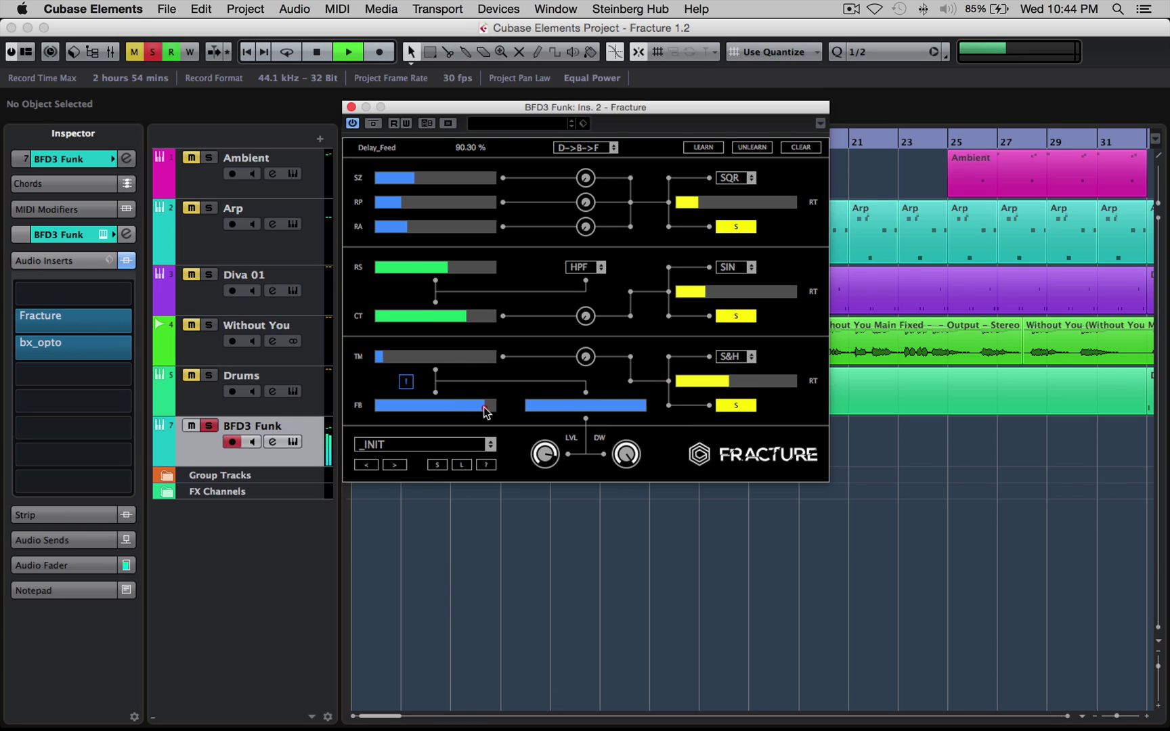
left_click(381, 360)
left_click_drag(586, 356, 581, 252)
Lower the buffer repeats, raise the buffer ratio to 1.00 and switch the filter type off.
left_click_drag(400, 202, 436, 232)
left_click(409, 227)
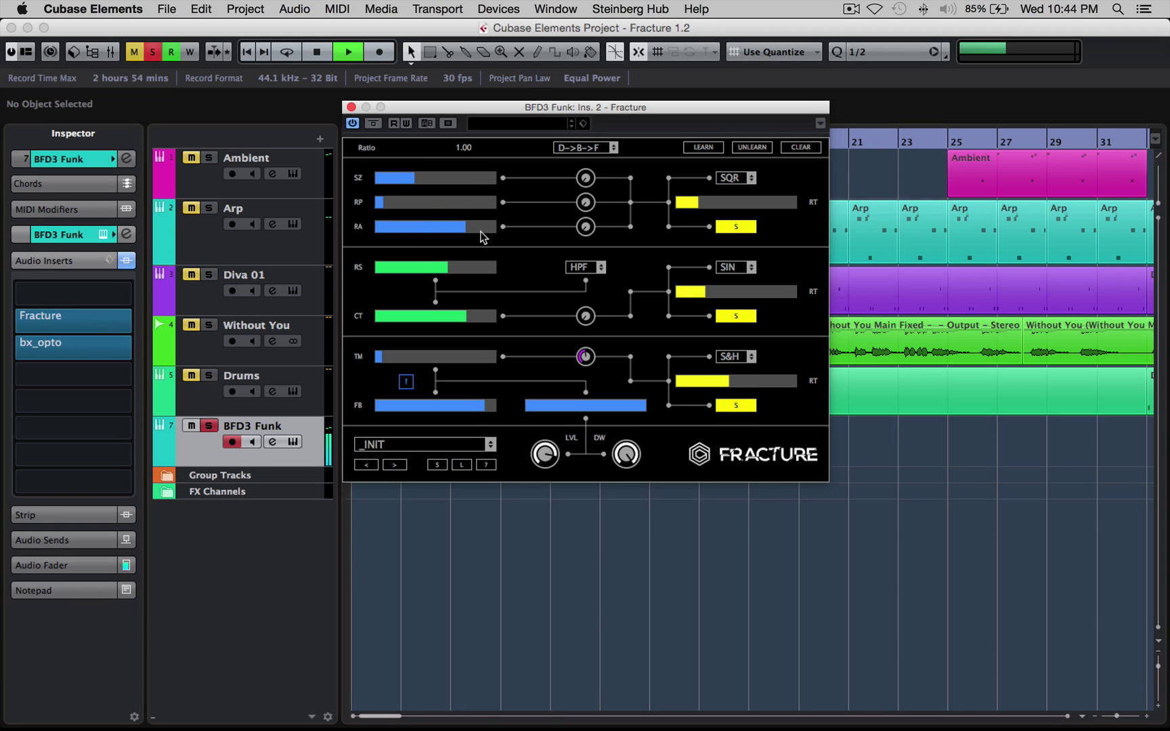
left_click(579, 267)
left_click(585, 284)
Lower the buffer ratio slightly and set the buffer size to 201 ms and the repeats to 14.
left_click_drag(463, 229, 451, 229)
left_click_drag(414, 178, 674, 194)
left_click_drag(764, 202, 955, 221)
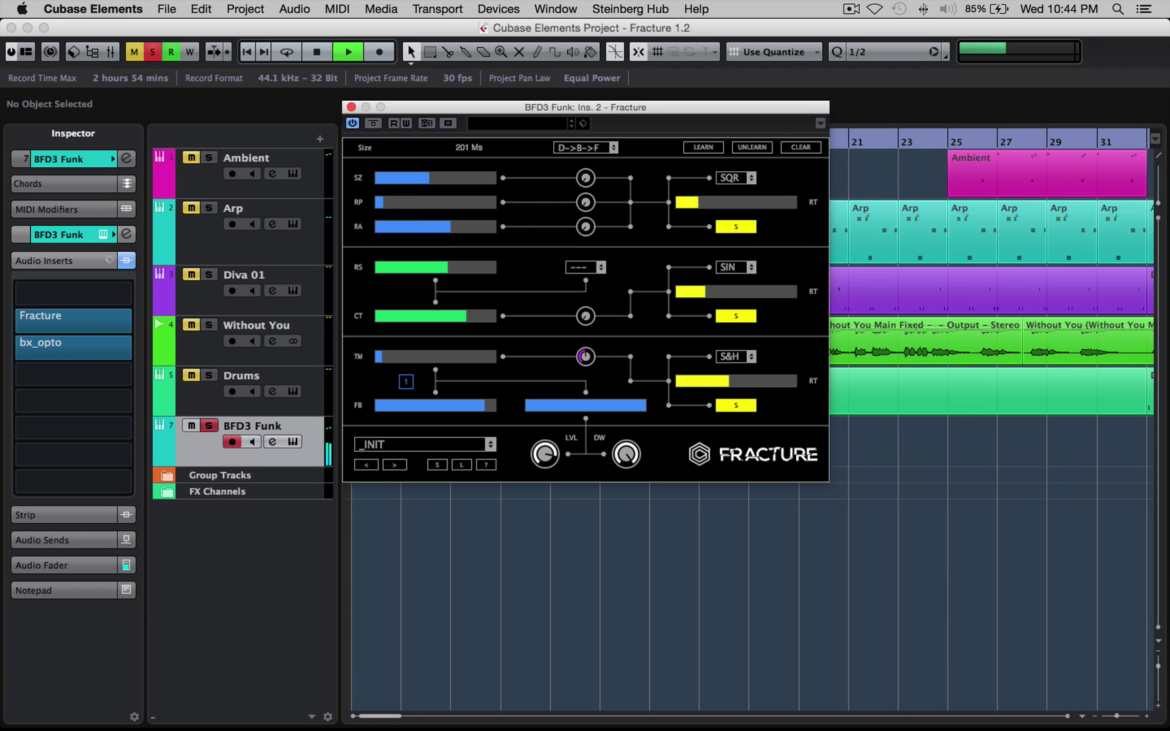
left_click_drag(402, 201, 415, 208)
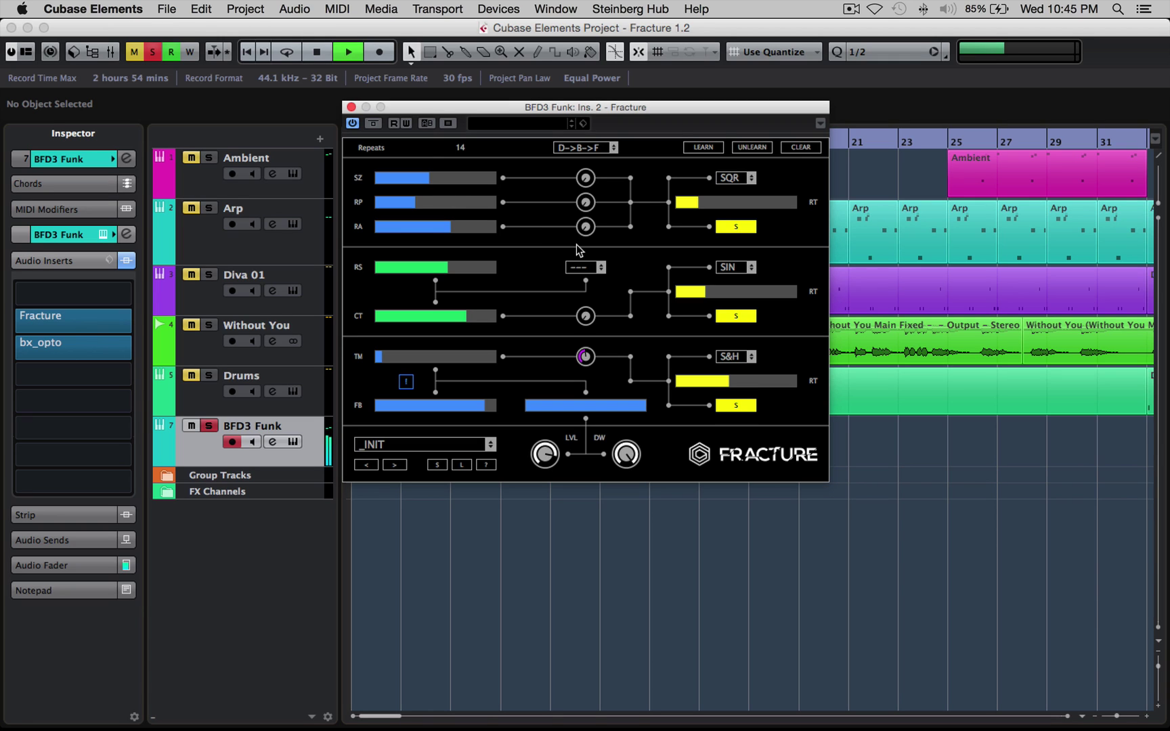
Set the filter type to LPF and lower its cutoff to 1237.56 Hz.
left_click(580, 266)
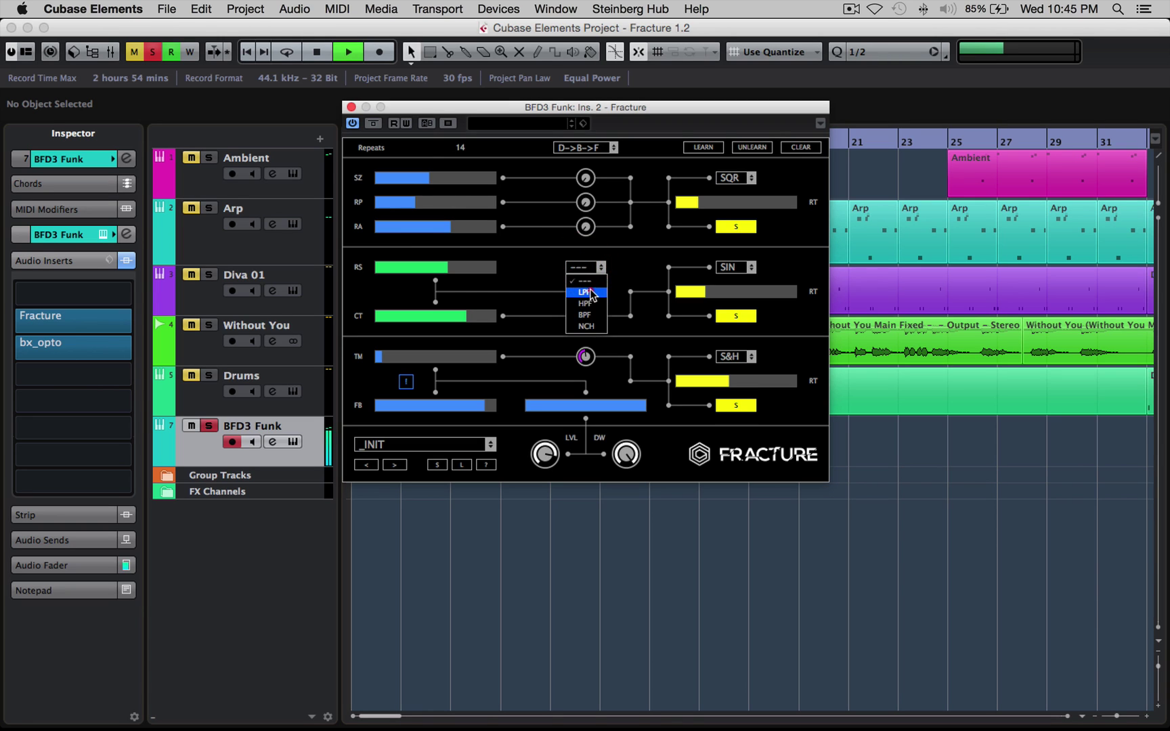
left_click(590, 291)
left_click_drag(458, 323, 415, 318)
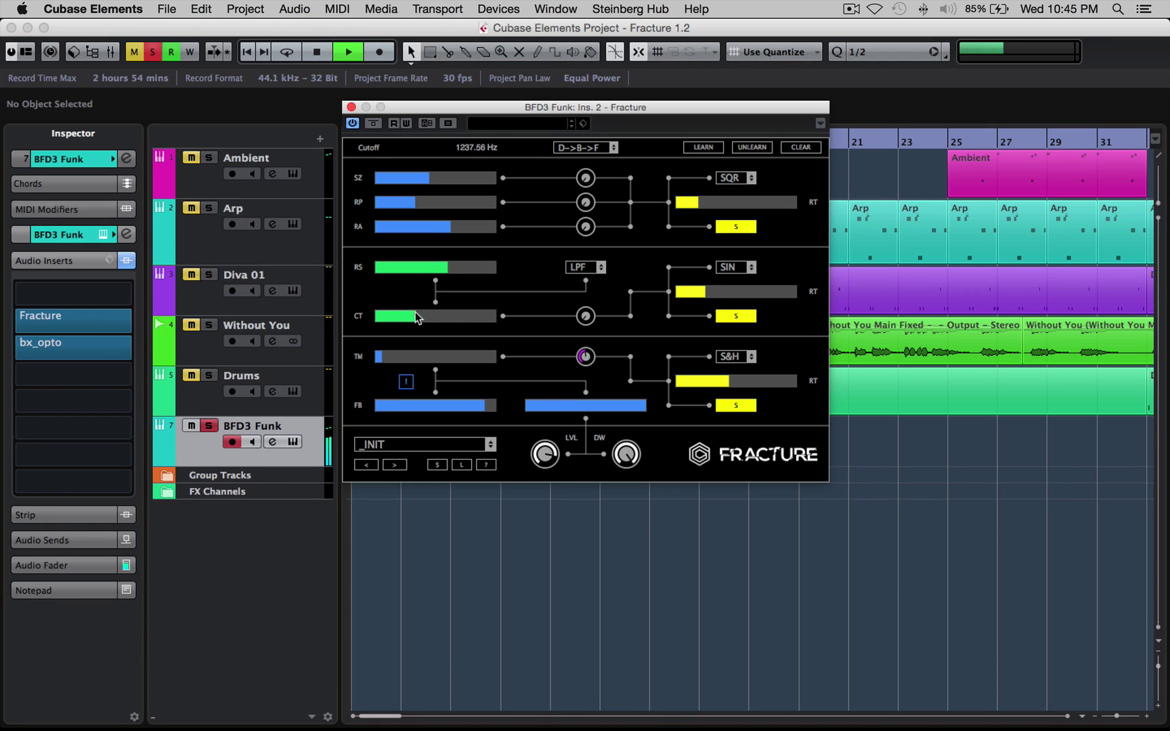
Set the filter LFO to S&H with a higher rate, the cutoff modulation depth to 99.70% and the resonance to 100%.
left_click(732, 267)
left_click(733, 339)
left_click_drag(721, 289, 729, 290)
left_click(472, 269)
left_click_drag(474, 274, 483, 271)
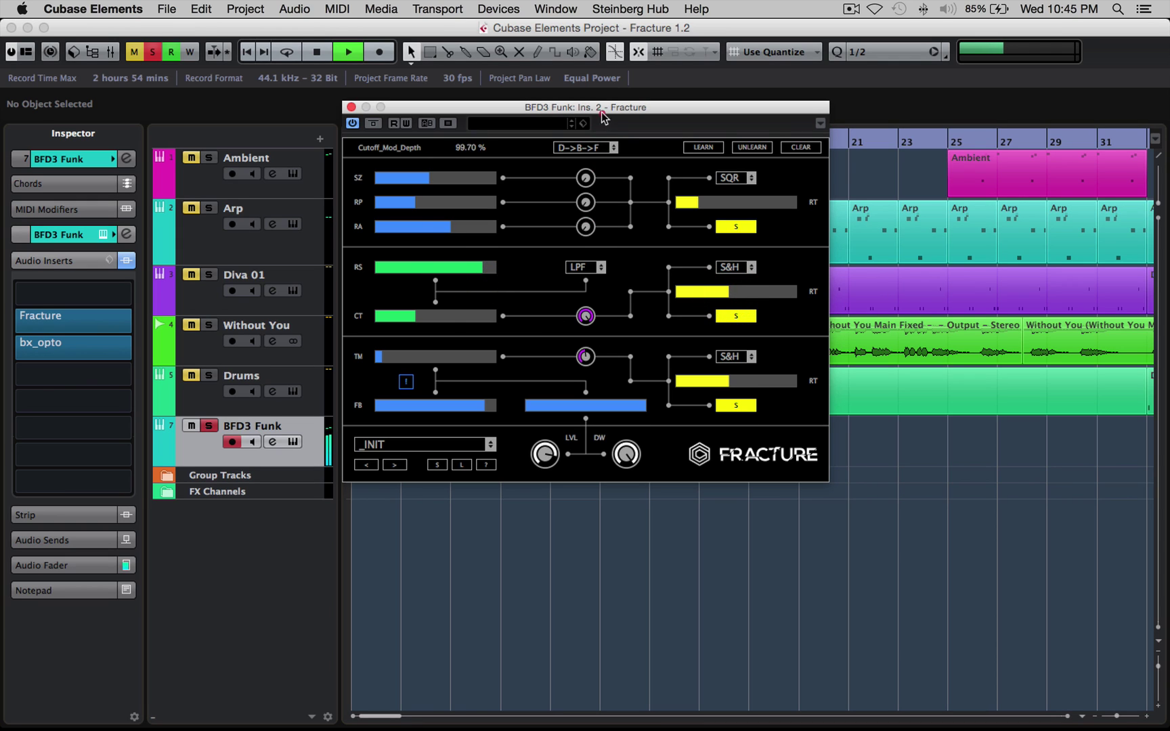
left_click_drag(474, 271, 507, 269)
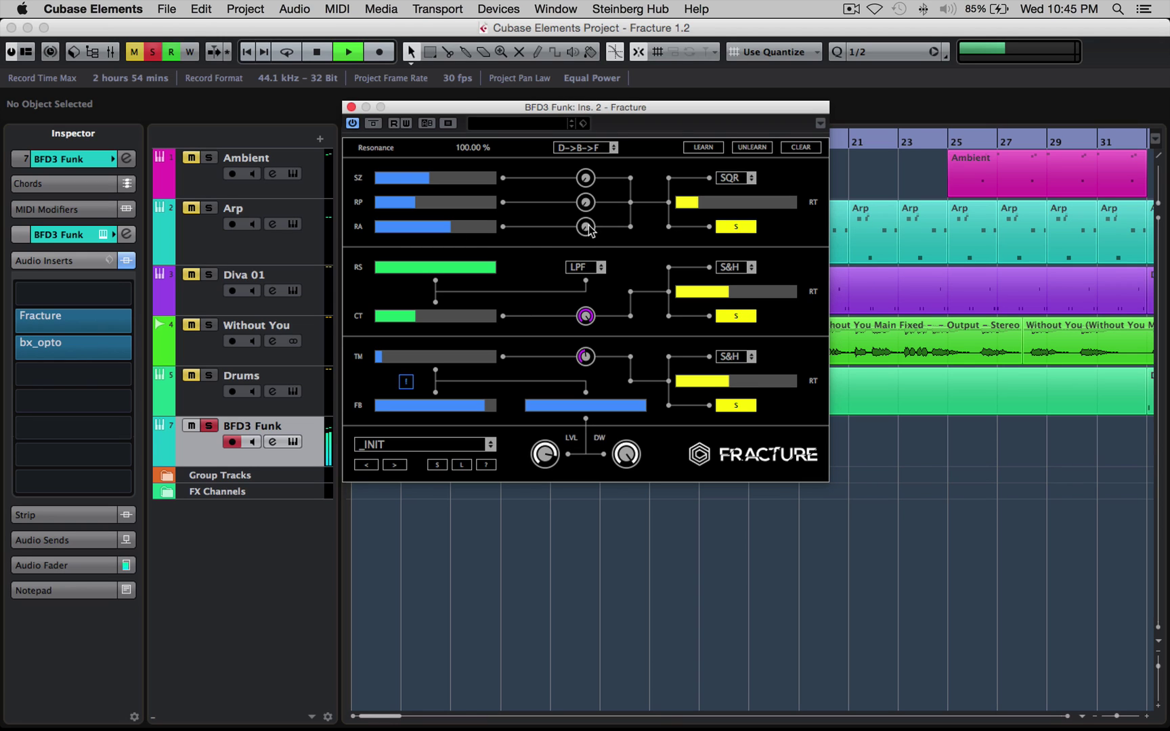
Add LFO modulation to the buffer ratio and raise the filter cutoff to 2677.86 Hz.
left_click_drag(586, 226, 597, 123)
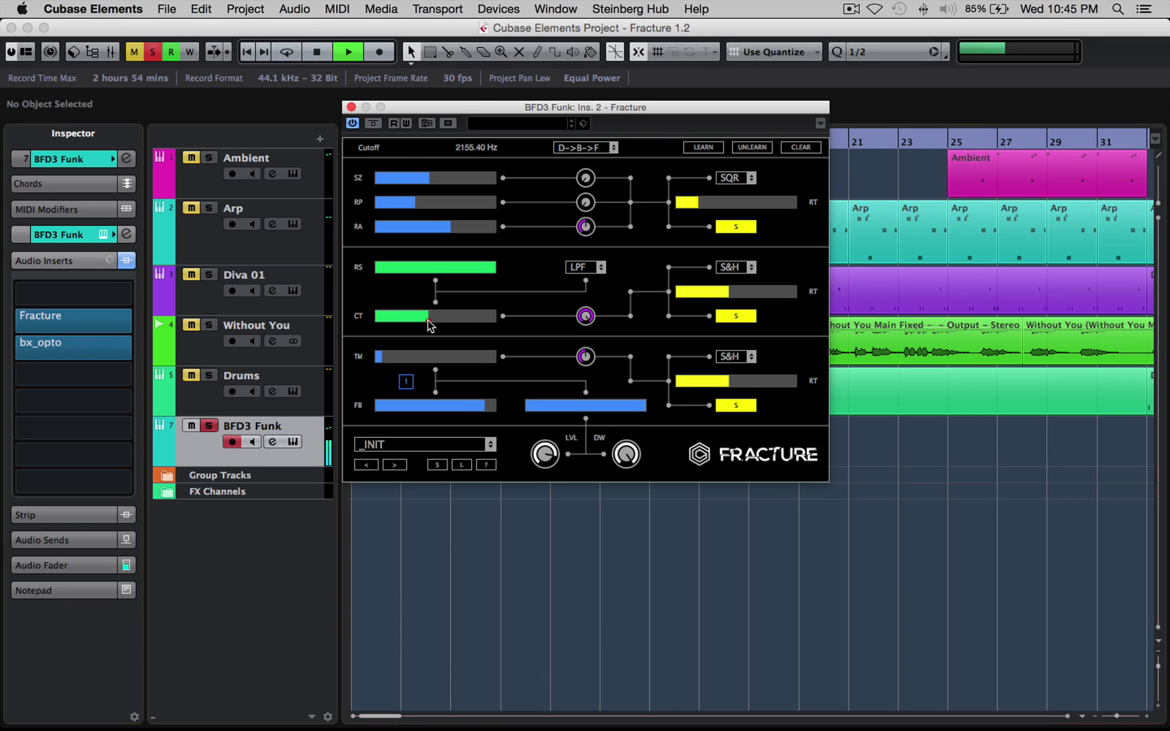
left_click_drag(427, 326, 435, 327)
Change the routing order to B->F->D and rework the delay with no time modulation, less feedback, a 49.60% mix and a longer time.
left_click(582, 149)
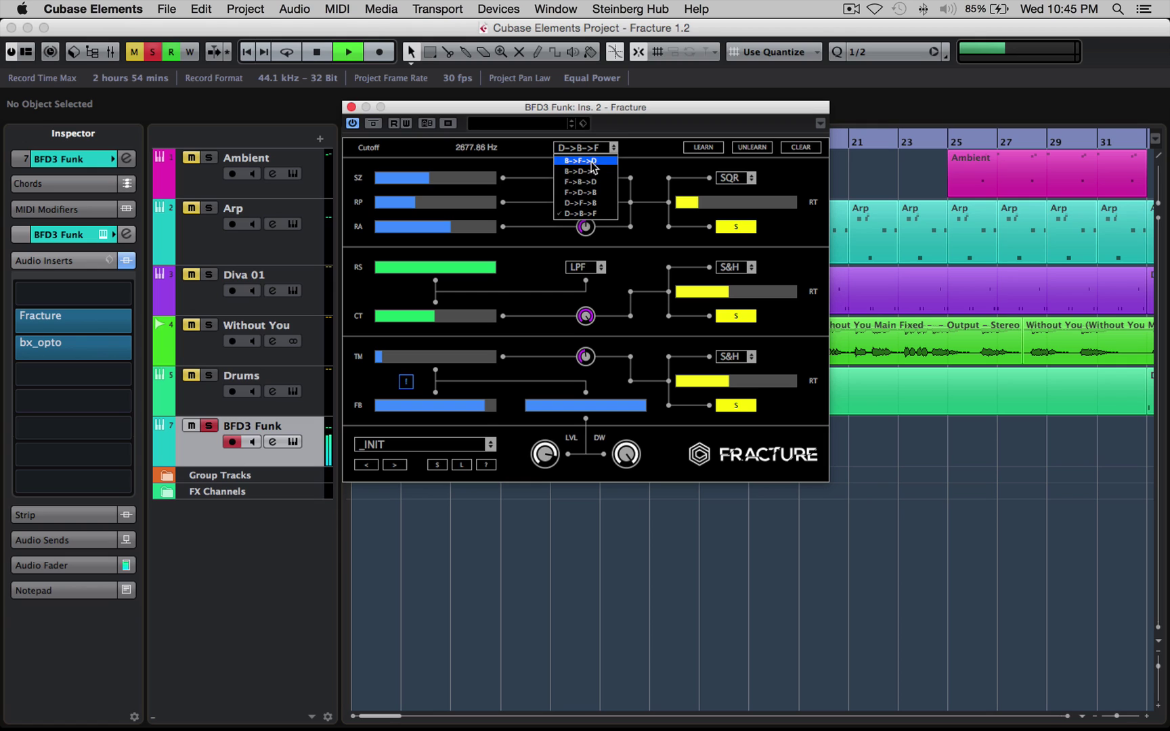
left_click(595, 161)
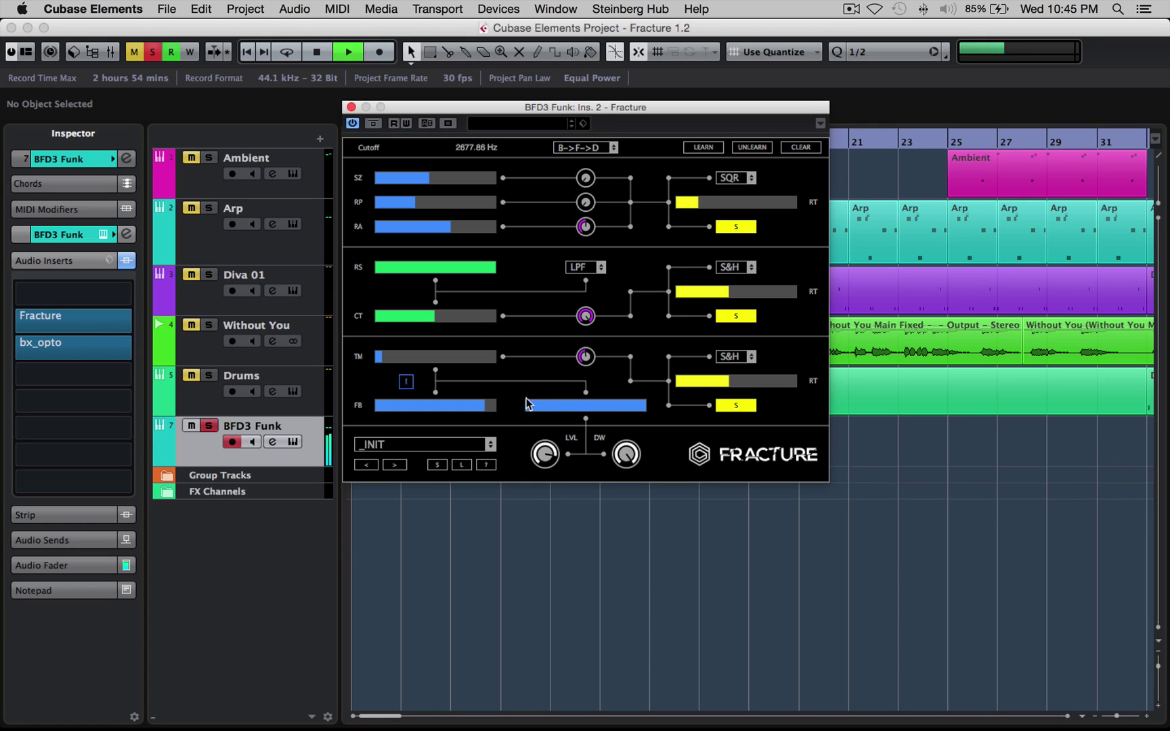
left_click_drag(483, 406, 436, 406)
left_click_drag(383, 357, 422, 357)
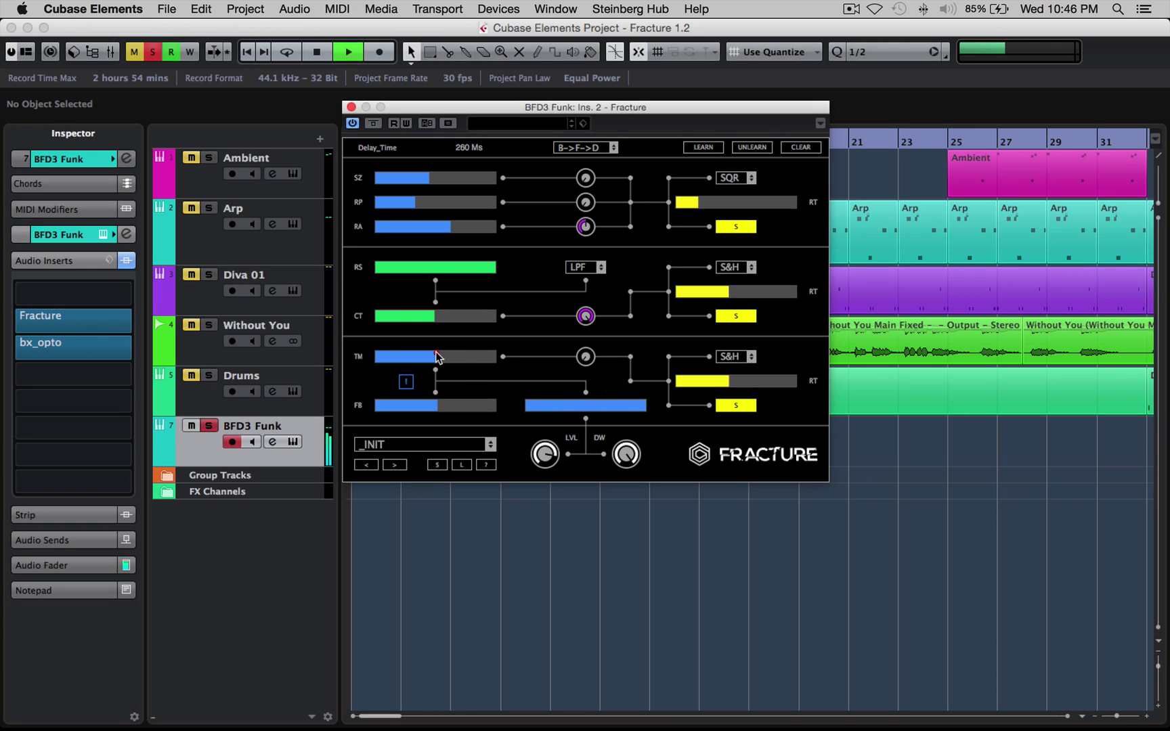
left_click(587, 405)
left_click_drag(587, 406, 585, 406)
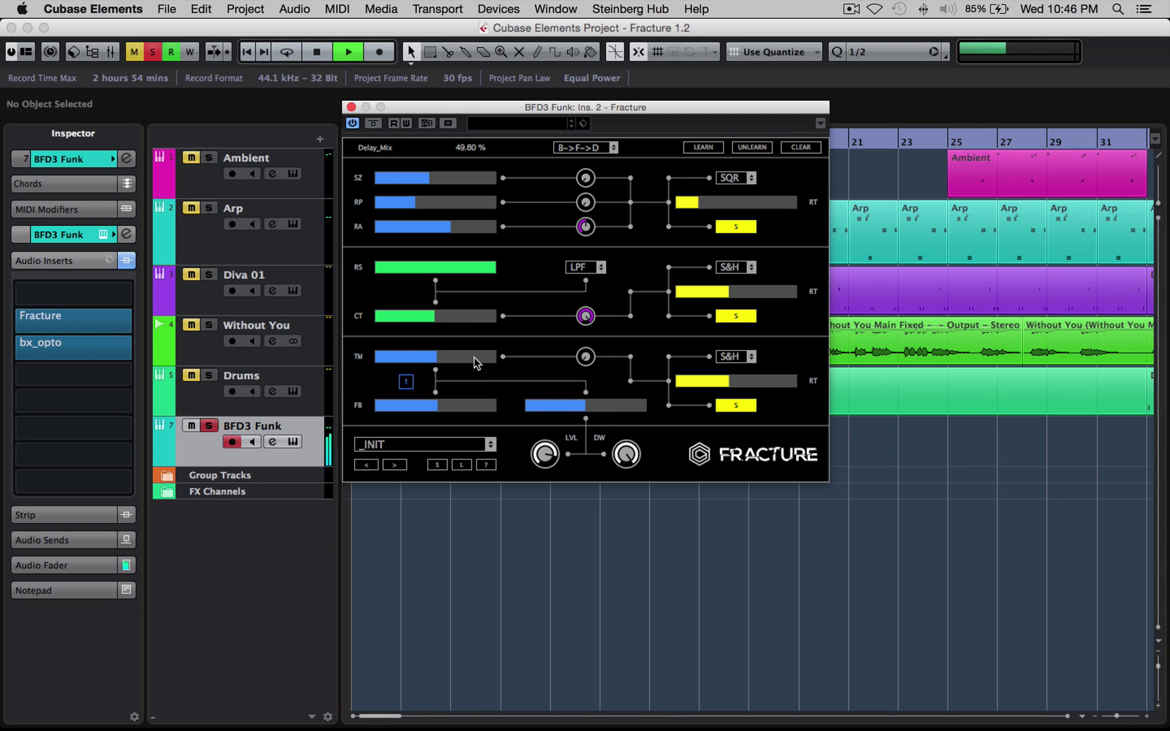
left_click_drag(454, 357, 465, 357)
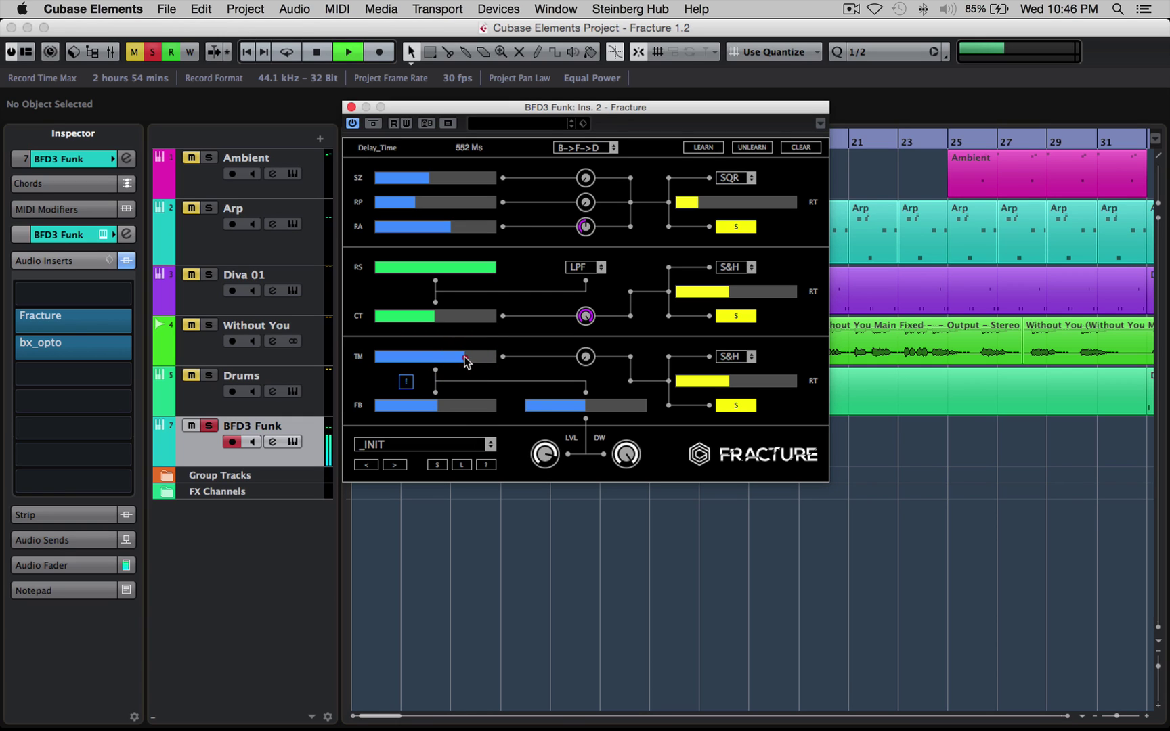
left_click(452, 405)
mouse_move(450, 358)
left_mouse_down()
mouse_move(460, 356)
mouse_move(446, 358)
left_mouse_up()
Try the NCH filter type, settle on BPF and lower the filter cutoff slightly.
left_click(572, 271)
left_click(588, 326)
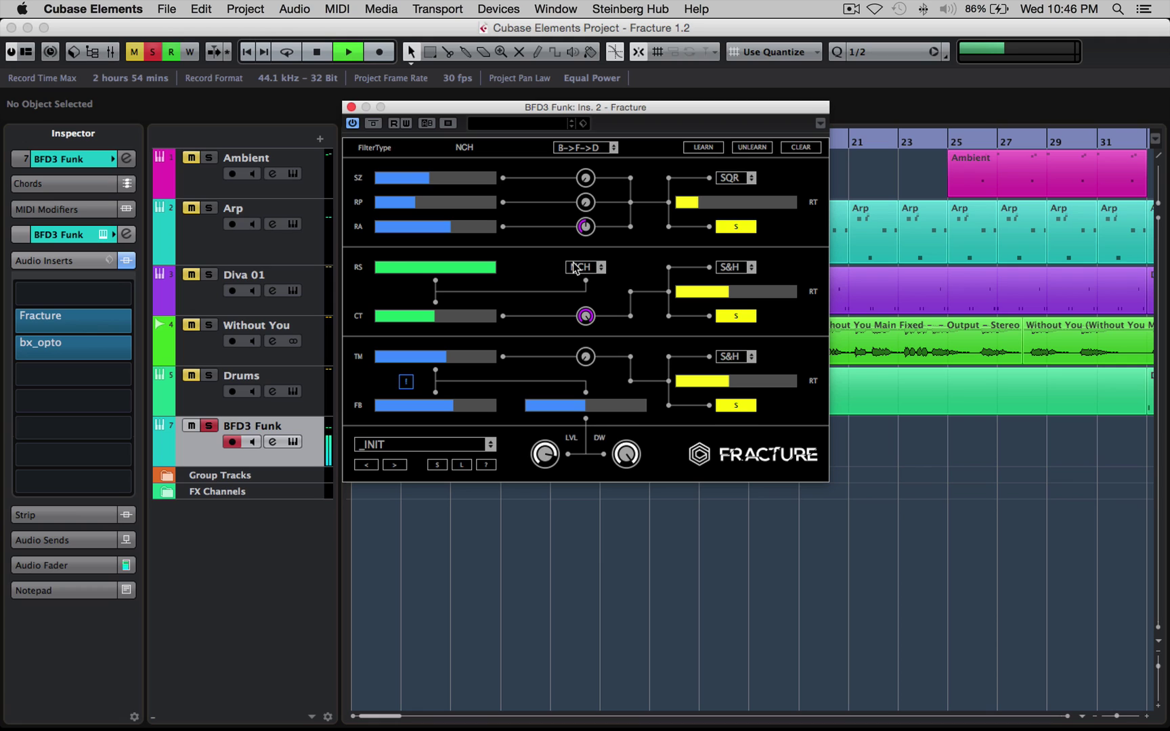
left_click(574, 269)
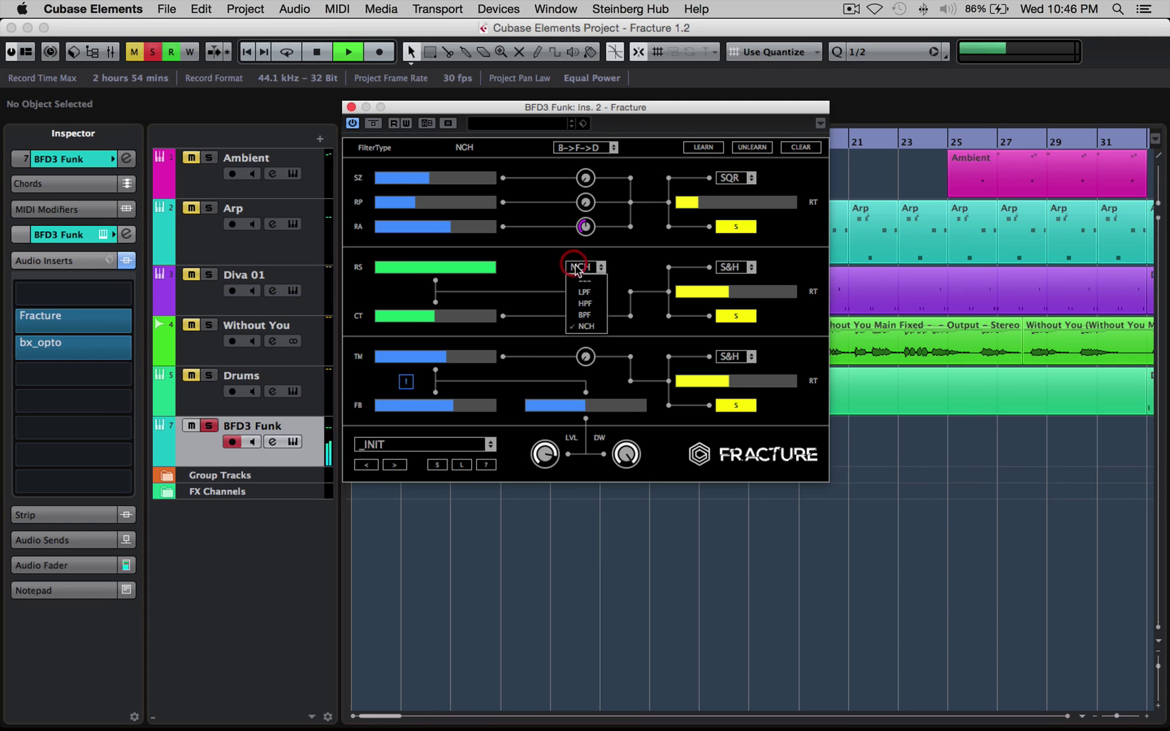
left_click(586, 316)
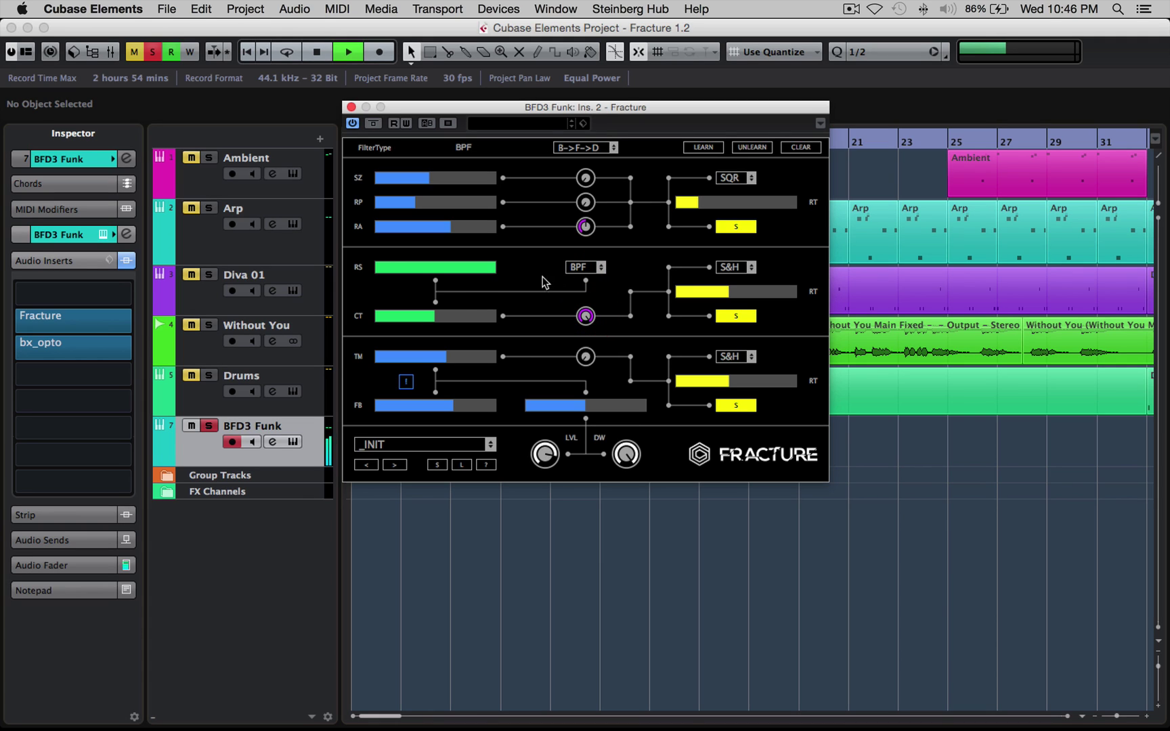
left_click_drag(435, 319, 426, 315)
Raise the delay mix slightly and modulate the delay time at 10.00% depth with an LFO rate of 1/2.
left_click_drag(586, 404, 599, 405)
left_click_drag(585, 357, 581, 331)
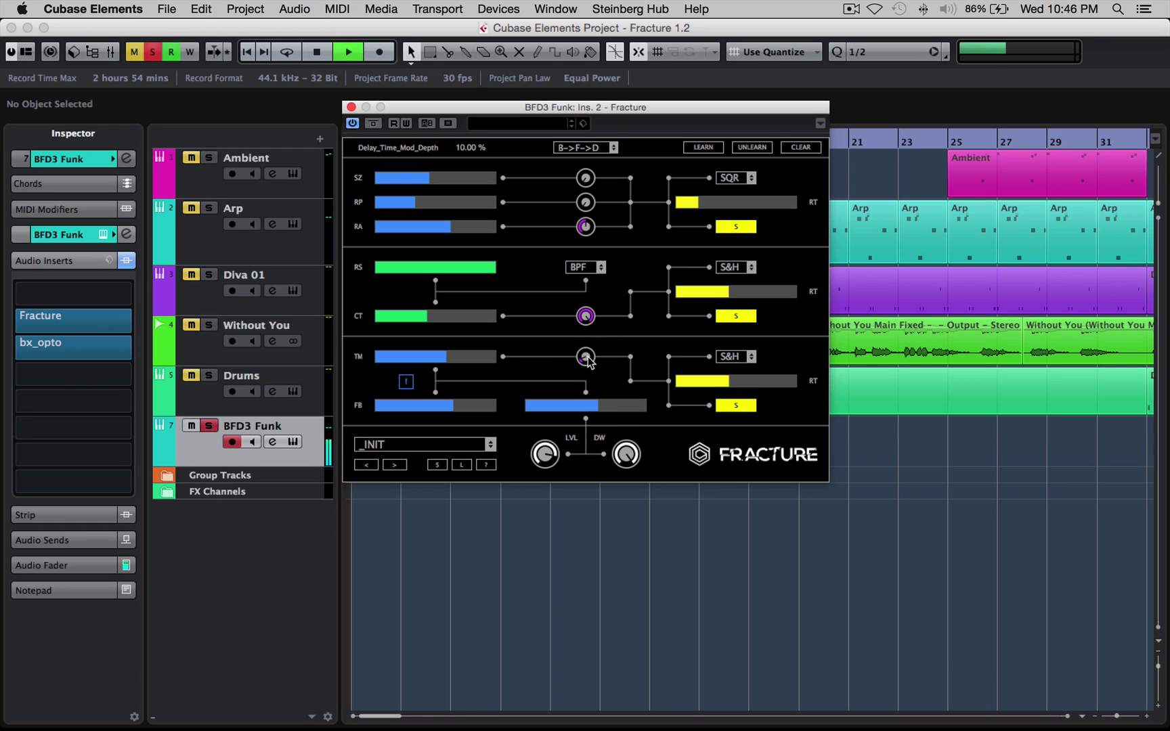
left_click(708, 382)
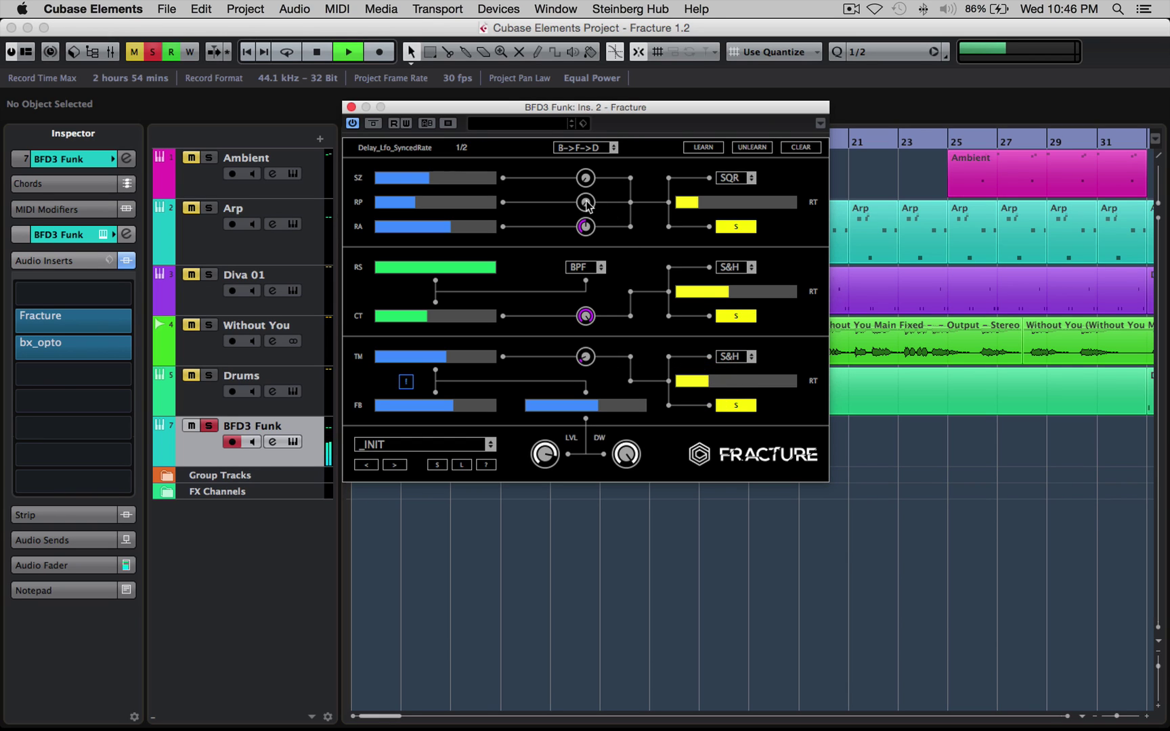
Set the repeats modulation depth to 30.30%, raise the size modulation depth and set the buffer LFO waveform to SIN.
left_click_drag(586, 205, 589, 145)
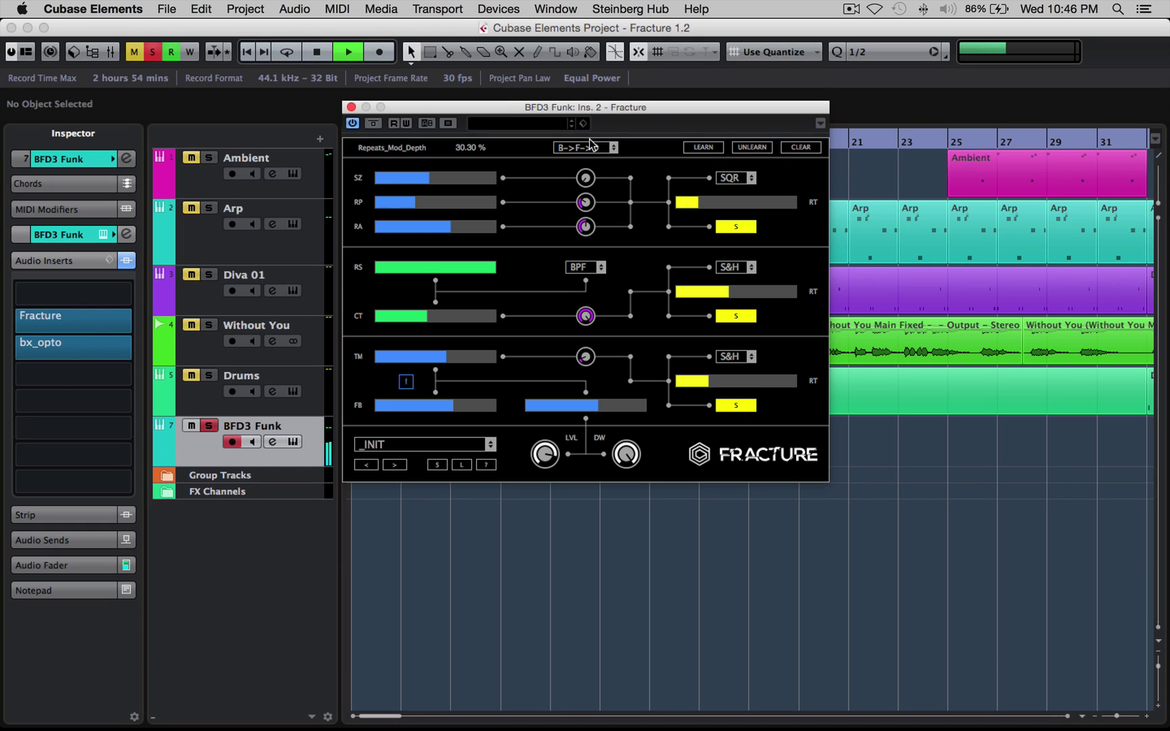
left_click_drag(588, 180, 600, 37)
left_click(725, 179)
left_click(733, 185)
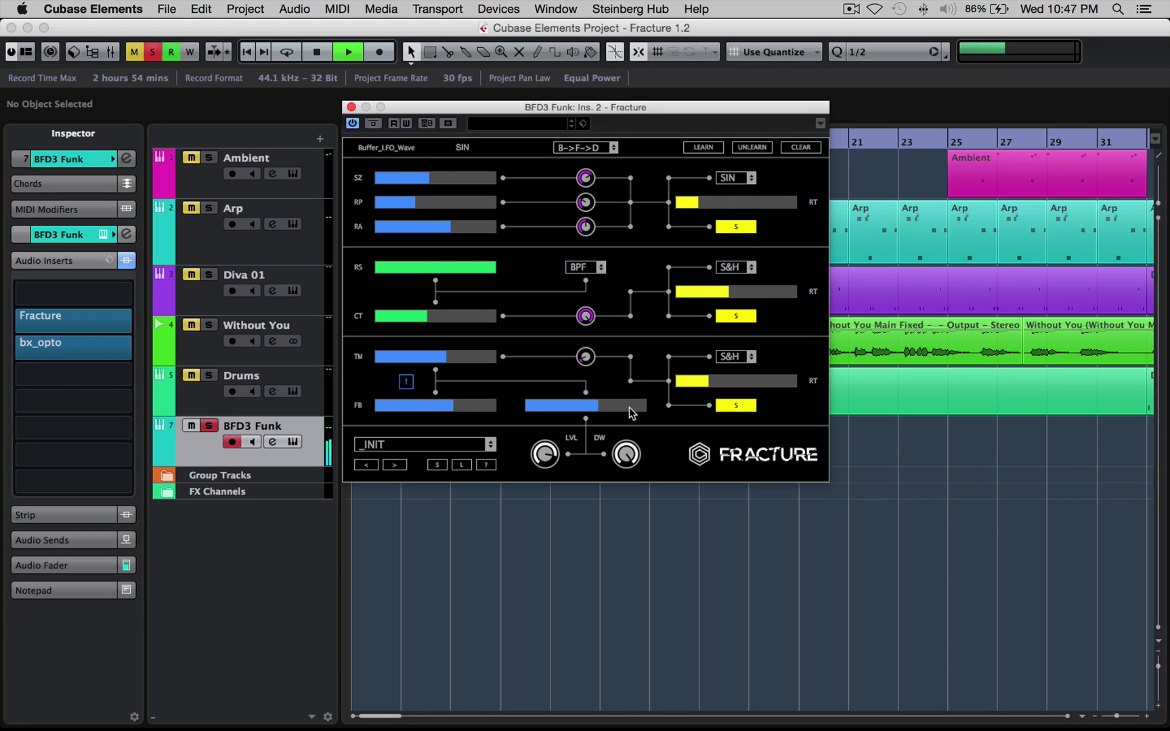
Raise the delay mix and bring the feedback close to maximum, with the delay time reduced to 10 ms.
left_click_drag(612, 407, 621, 411)
left_click_drag(466, 404, 478, 409)
left_click_drag(447, 360, 390, 367)
left_click_drag(480, 405, 492, 409)
left_click_drag(391, 359, 388, 362)
Change the routing order to D->F->B and reduce the modulation depth of the ratio to 0.00% and the repeats to 21.80%.
left_click(588, 149)
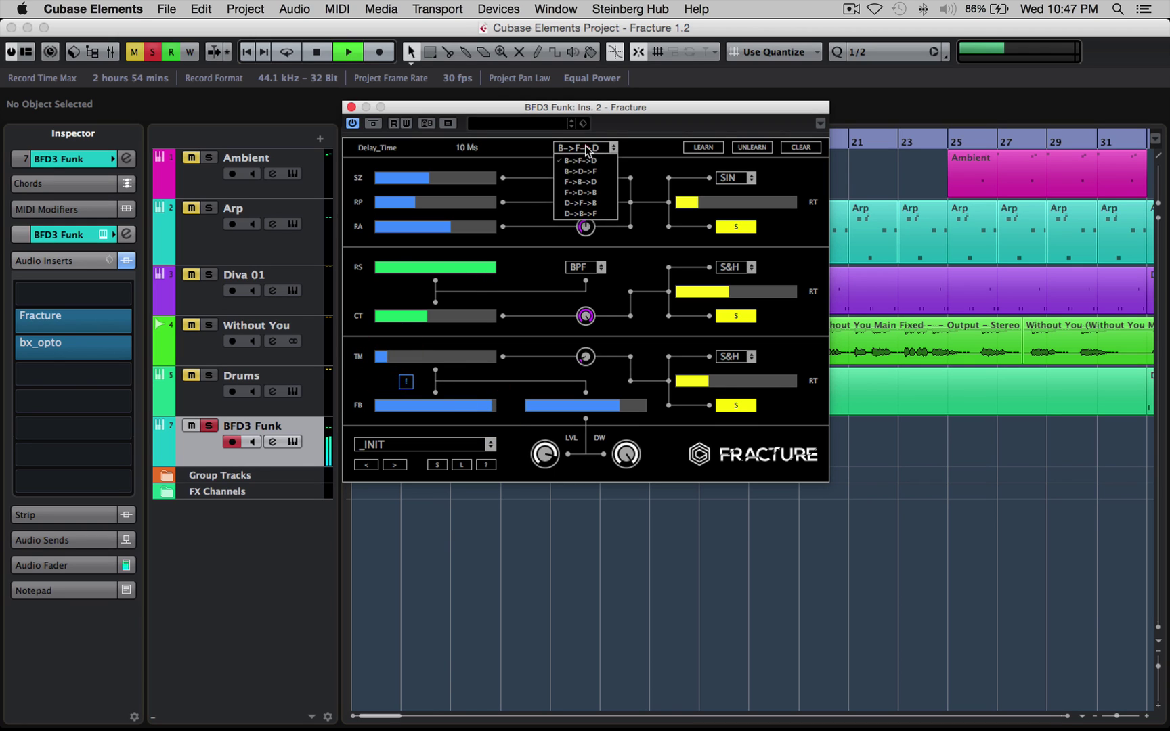
left_click(583, 203)
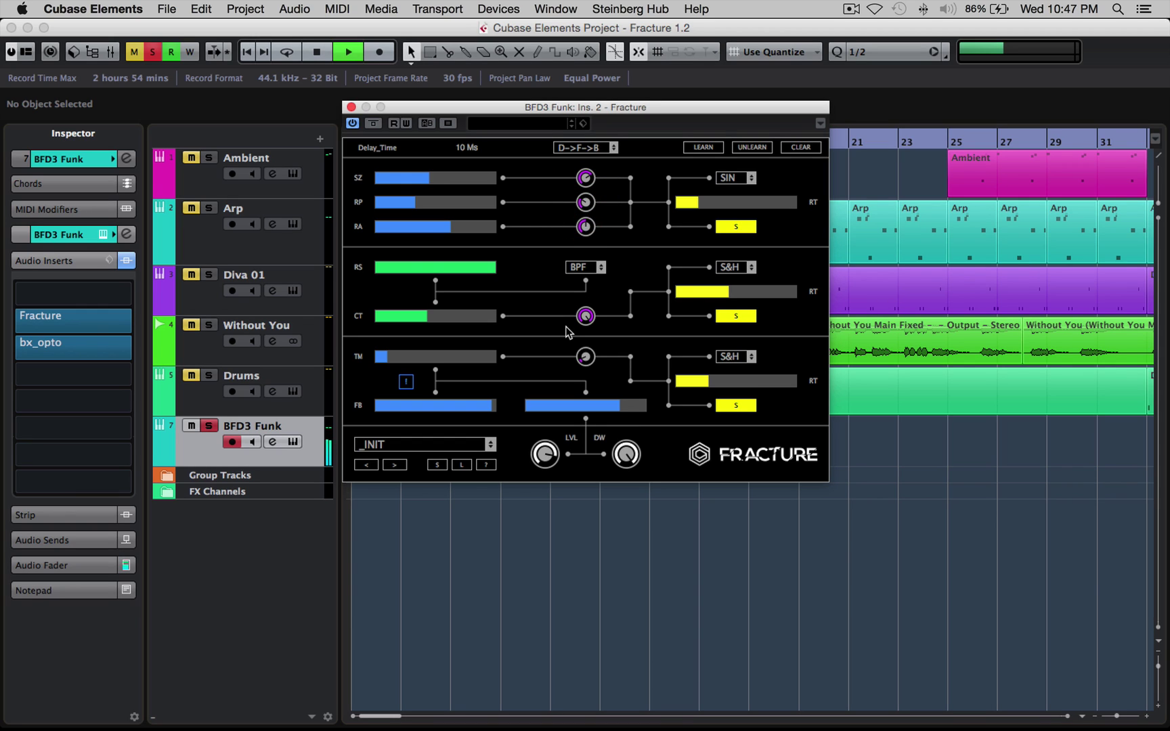
left_click_drag(586, 226, 586, 239)
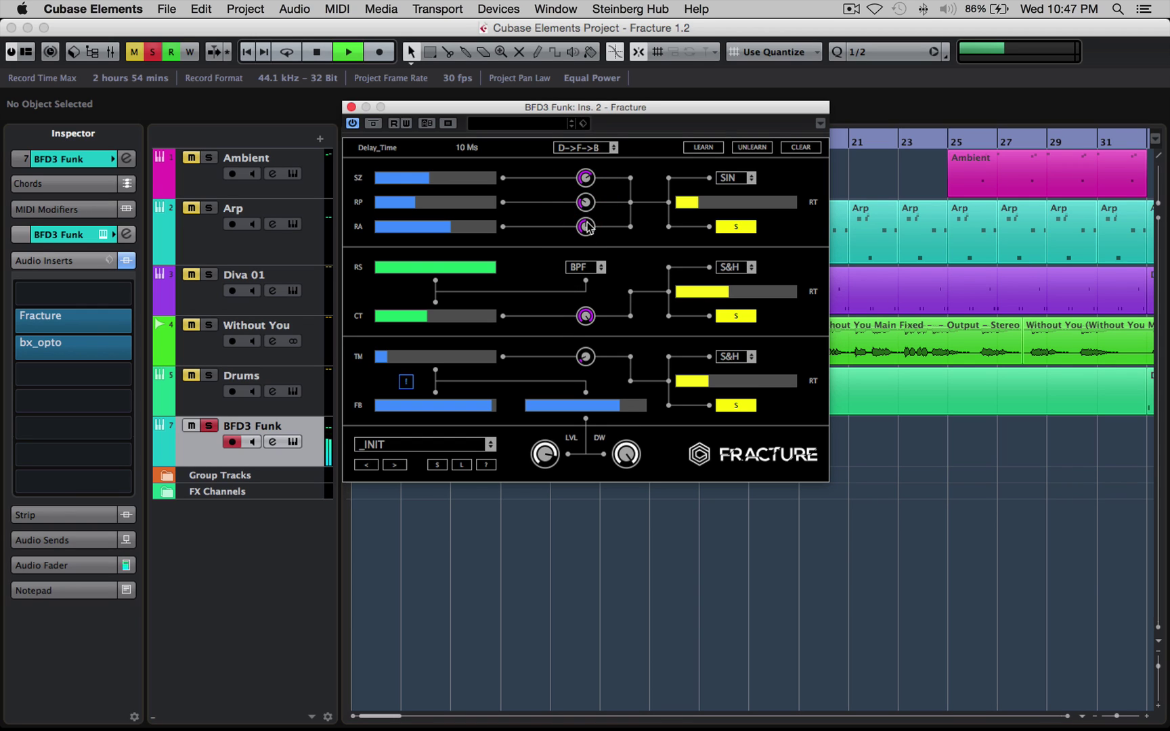
left_click(586, 353)
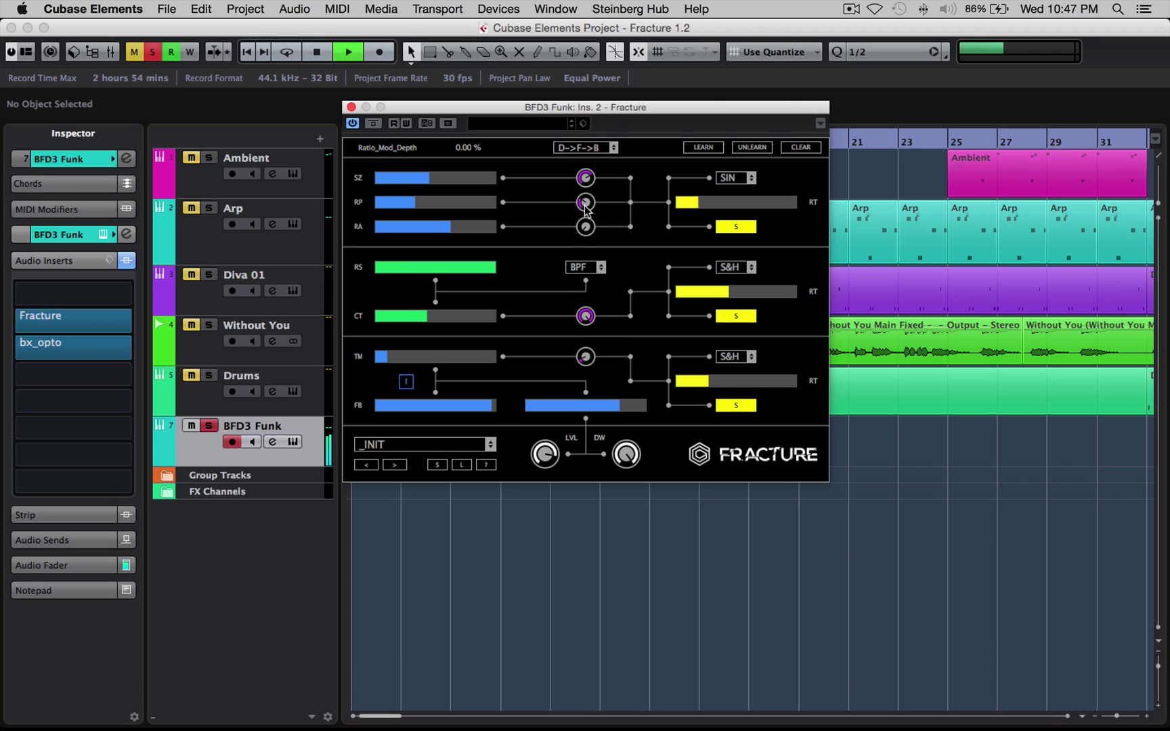
left_click_drag(587, 209, 586, 222)
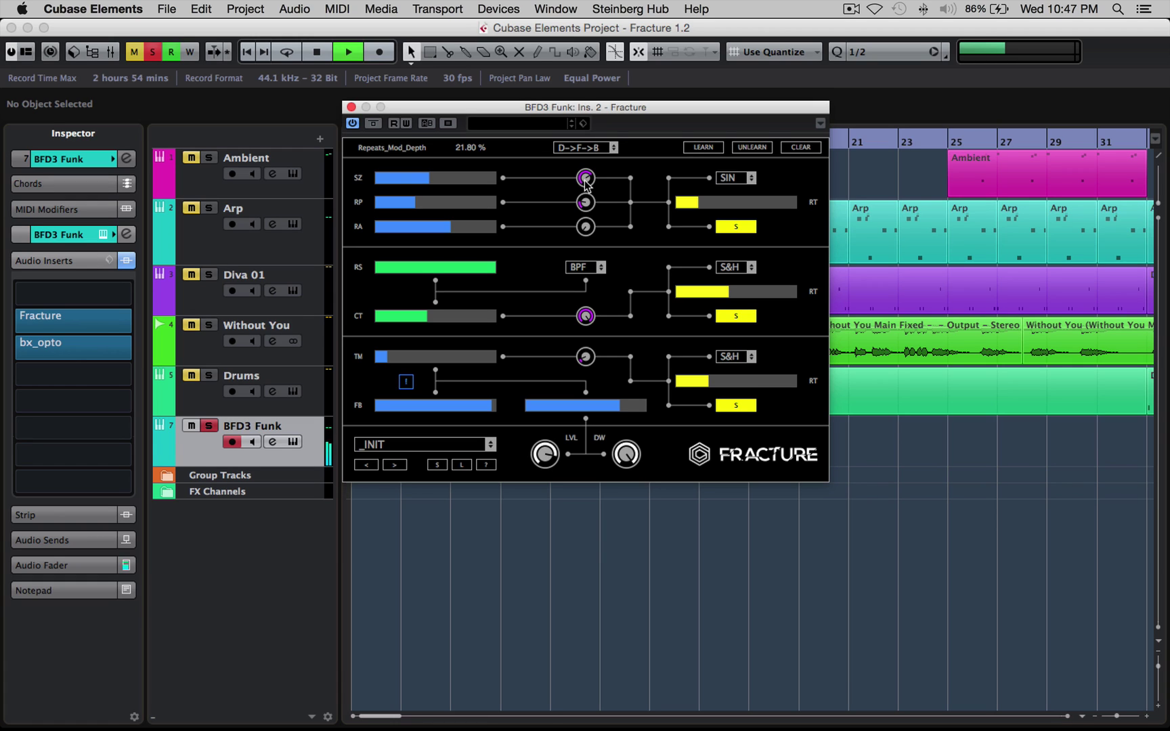
Open the waveform choices of the buffer LFO.
left_click(728, 177)
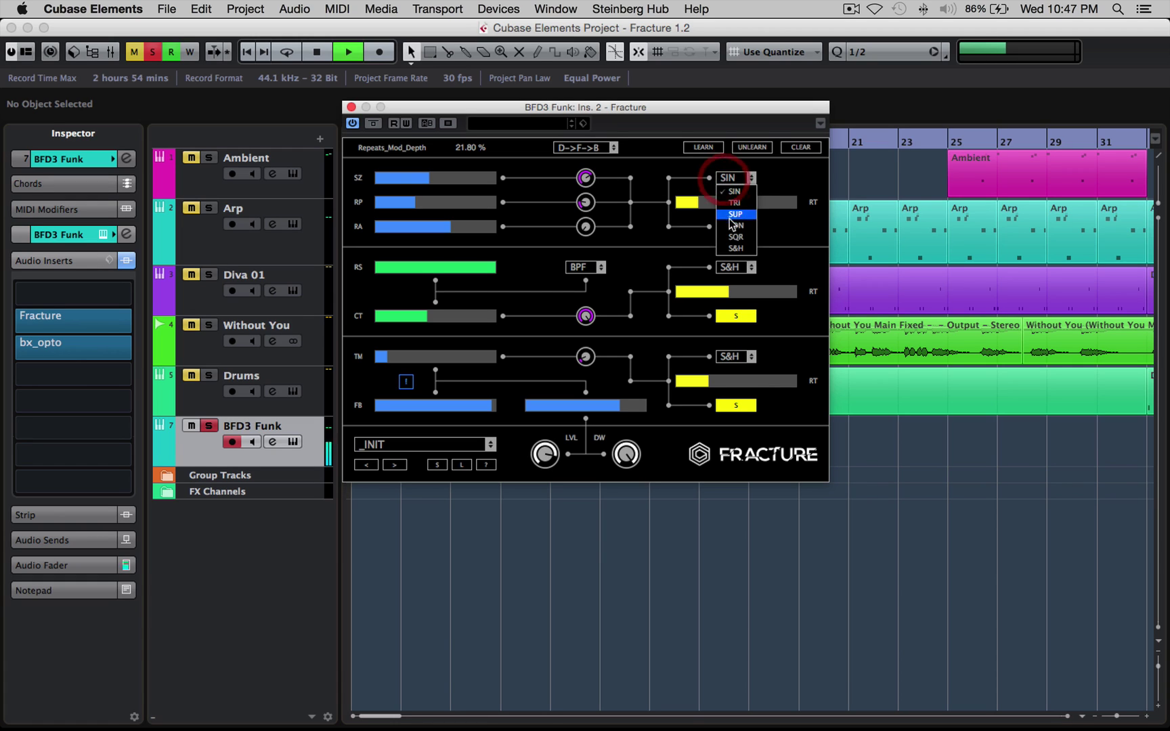